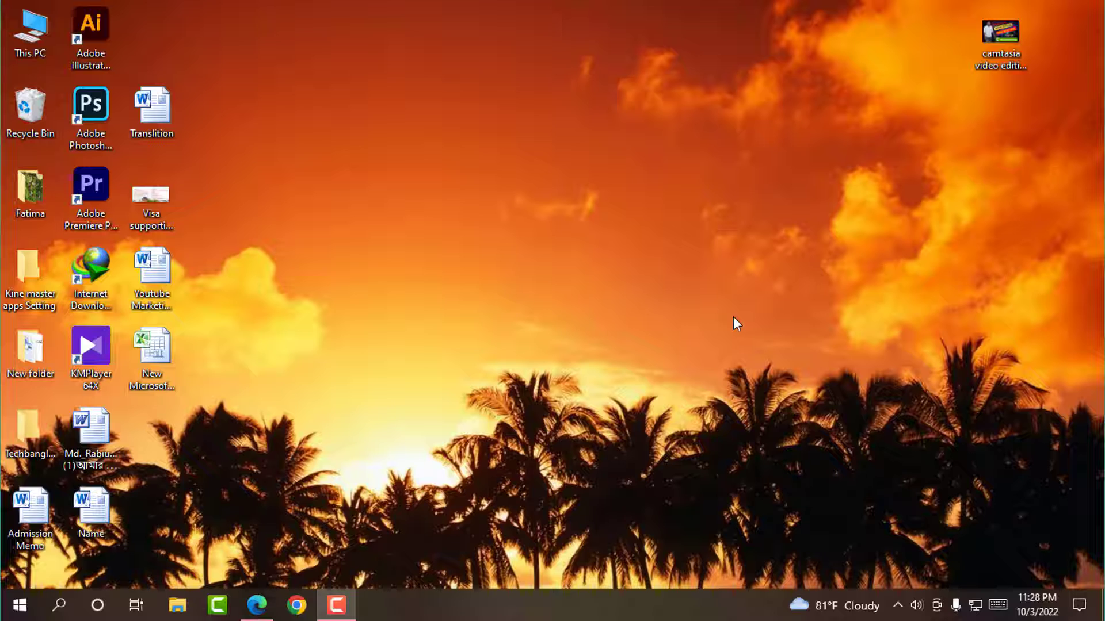
Switch to Camtasia and choose 1080p HD (1920x1080) as the canvas dimensions in the project settings.
left_click(217, 605)
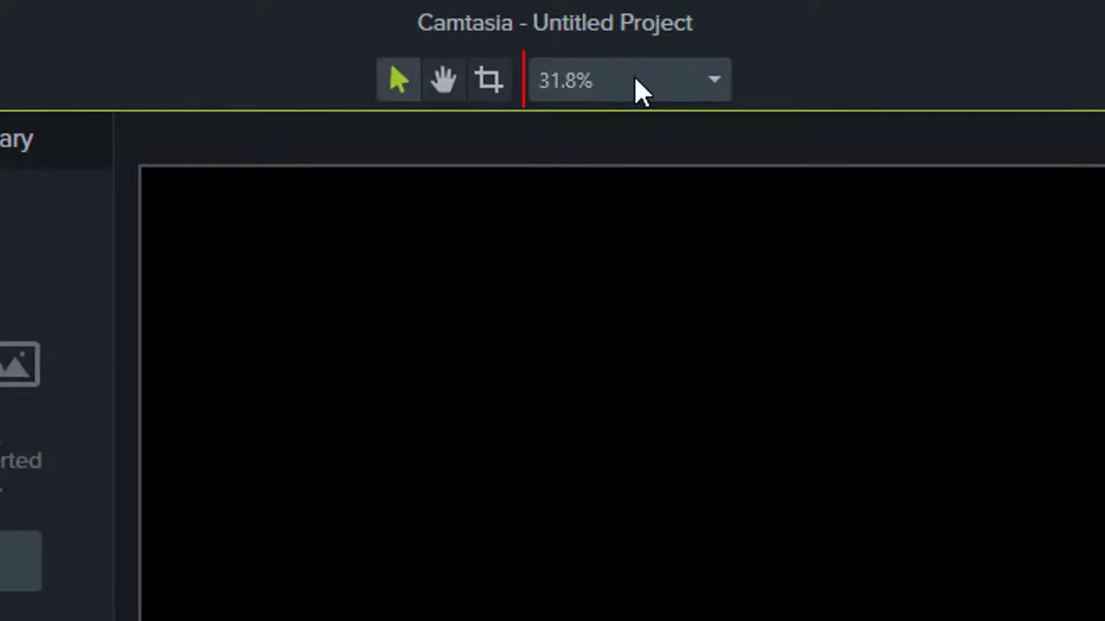
right_click(586, 311)
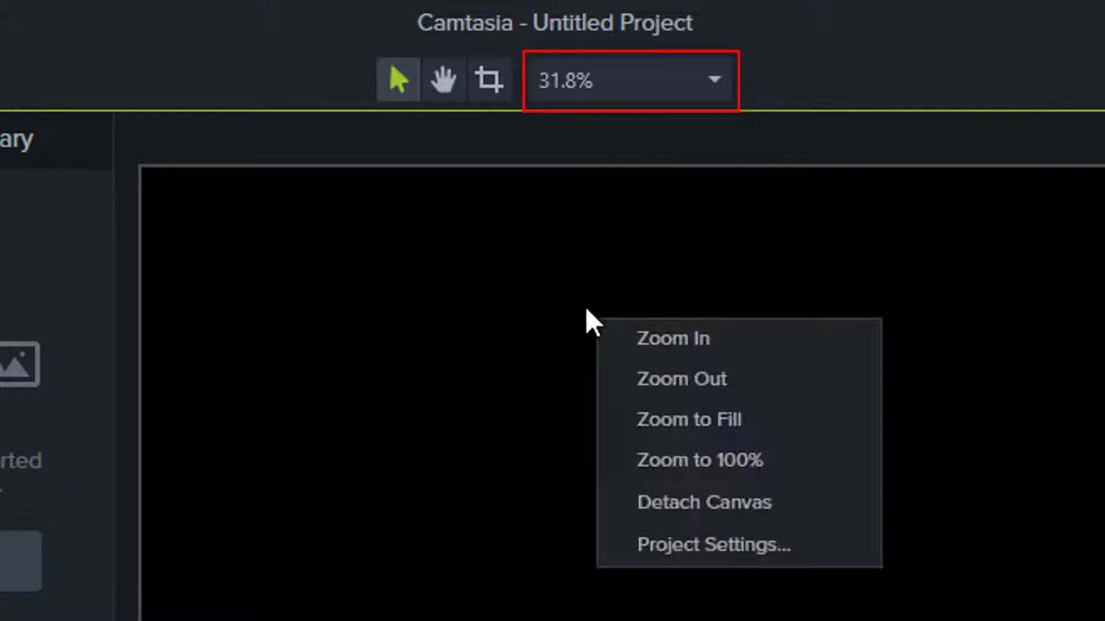
right_click(534, 274)
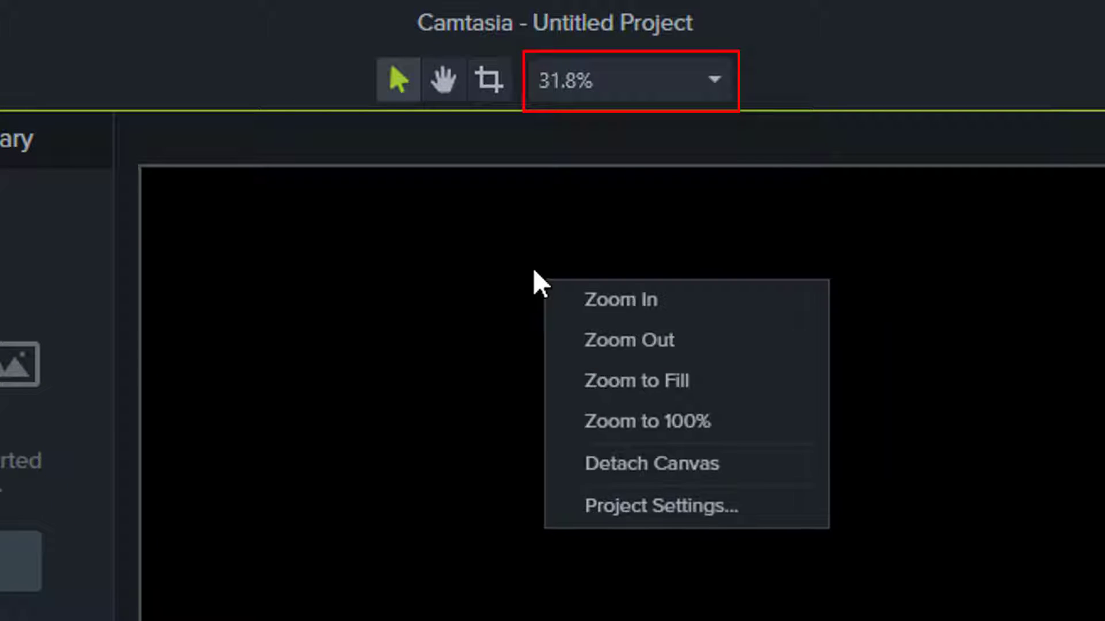
left_click(651, 505)
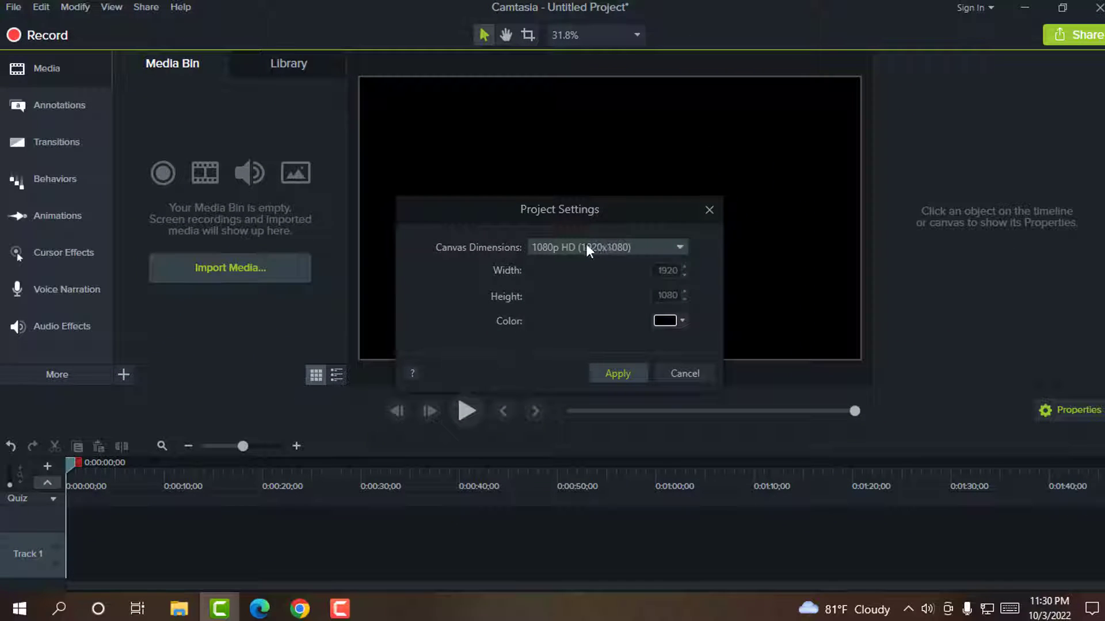
left_click(624, 248)
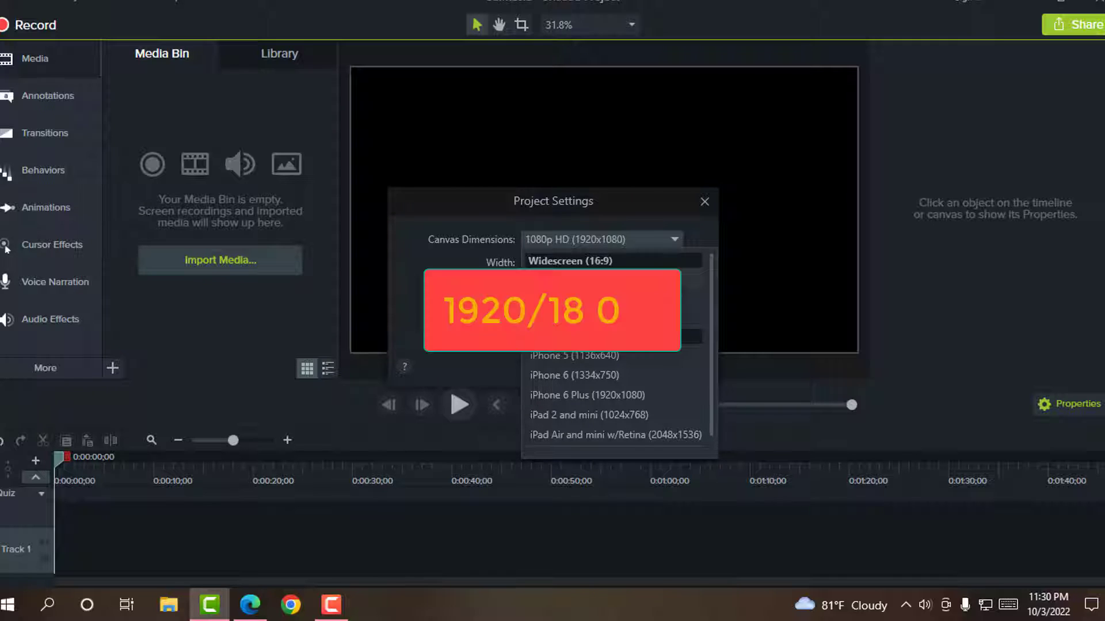
left_click(582, 281)
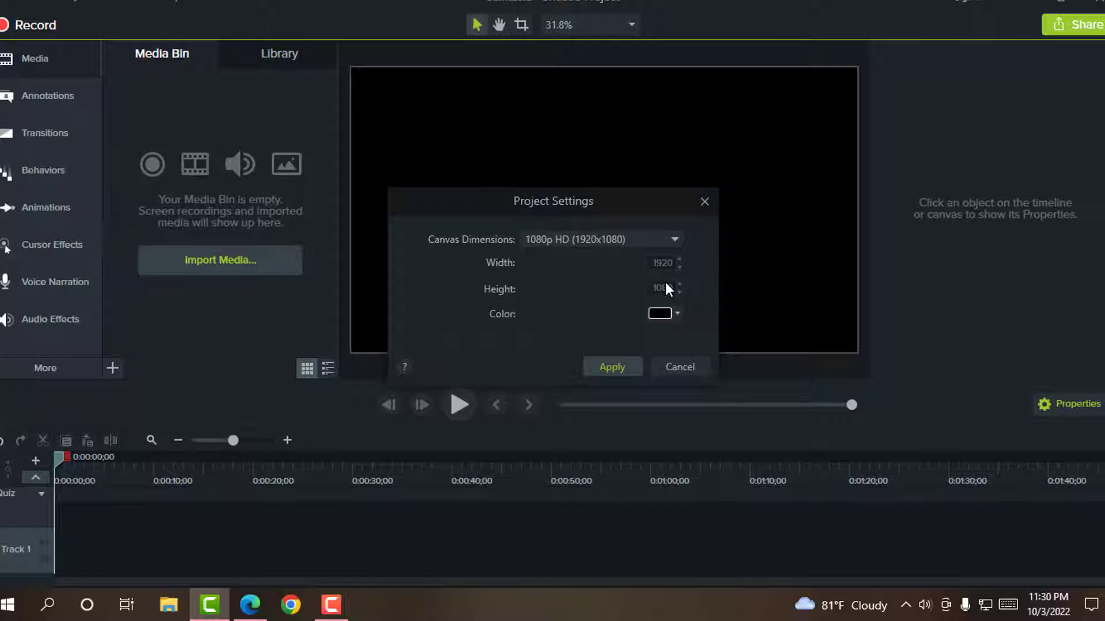
Try the 720p HD (1280x720) canvas size and return to 1080p HD (1920x1080).
left_click(627, 241)
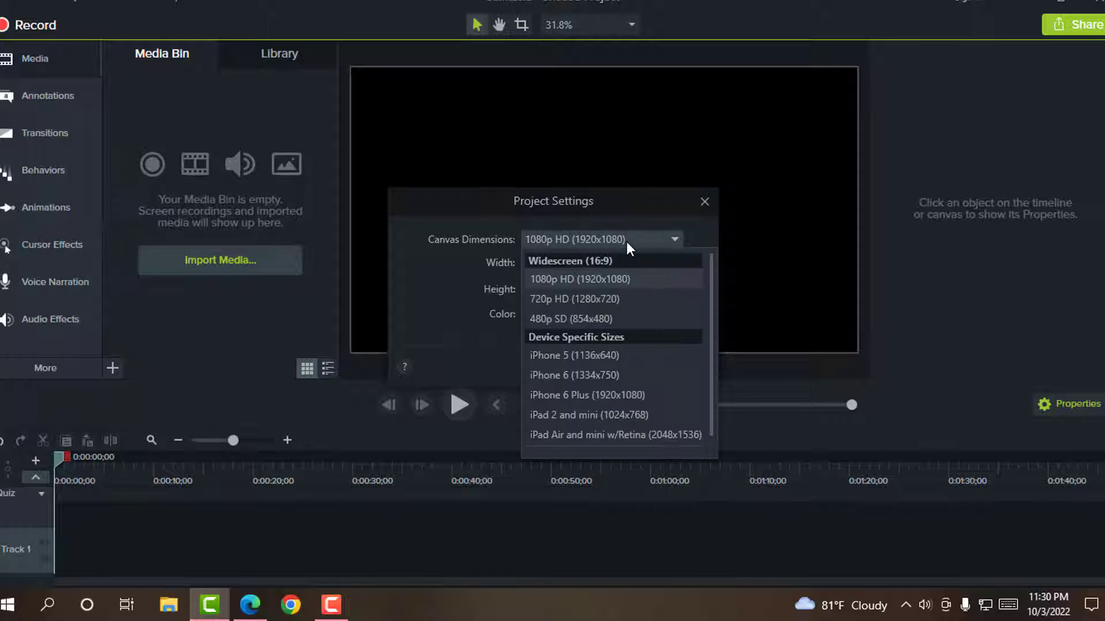
left_click(587, 299)
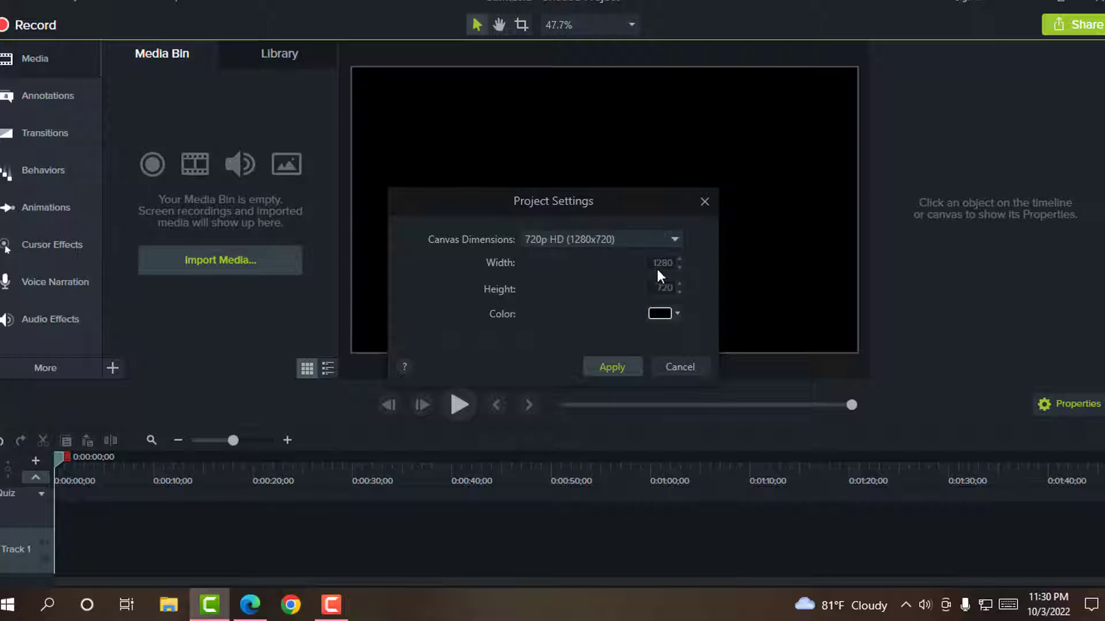
left_click(641, 241)
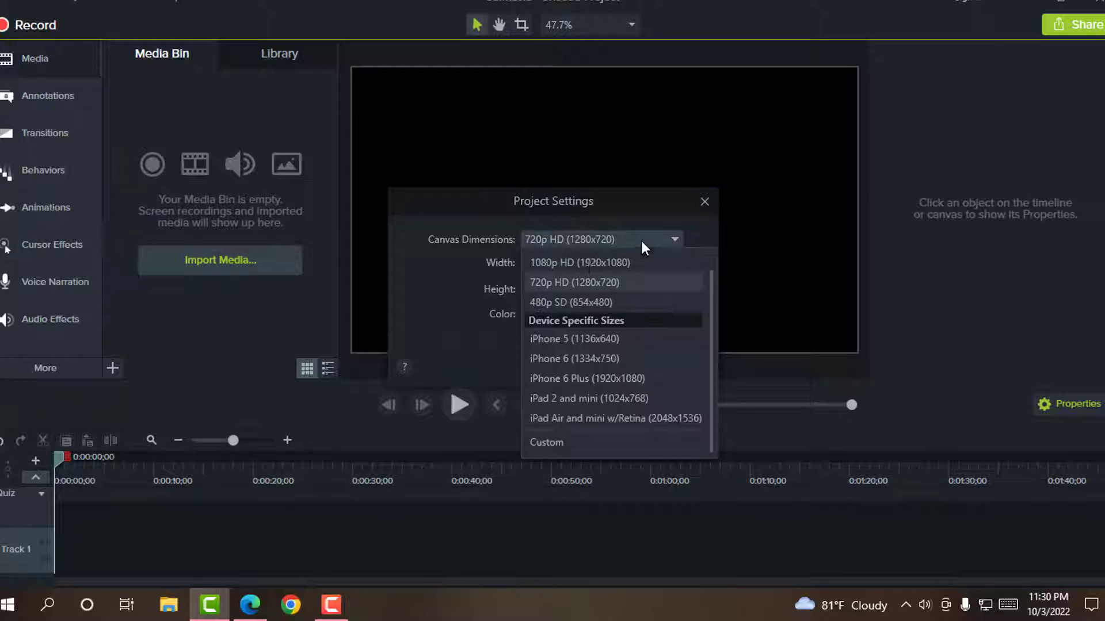
left_click(578, 264)
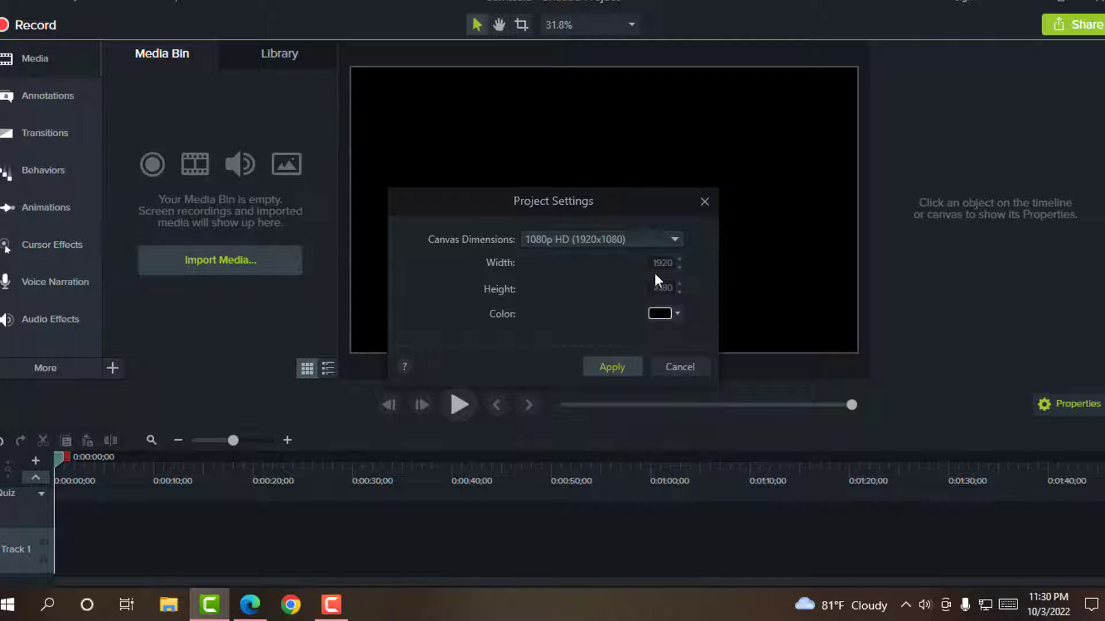
left_click(633, 248)
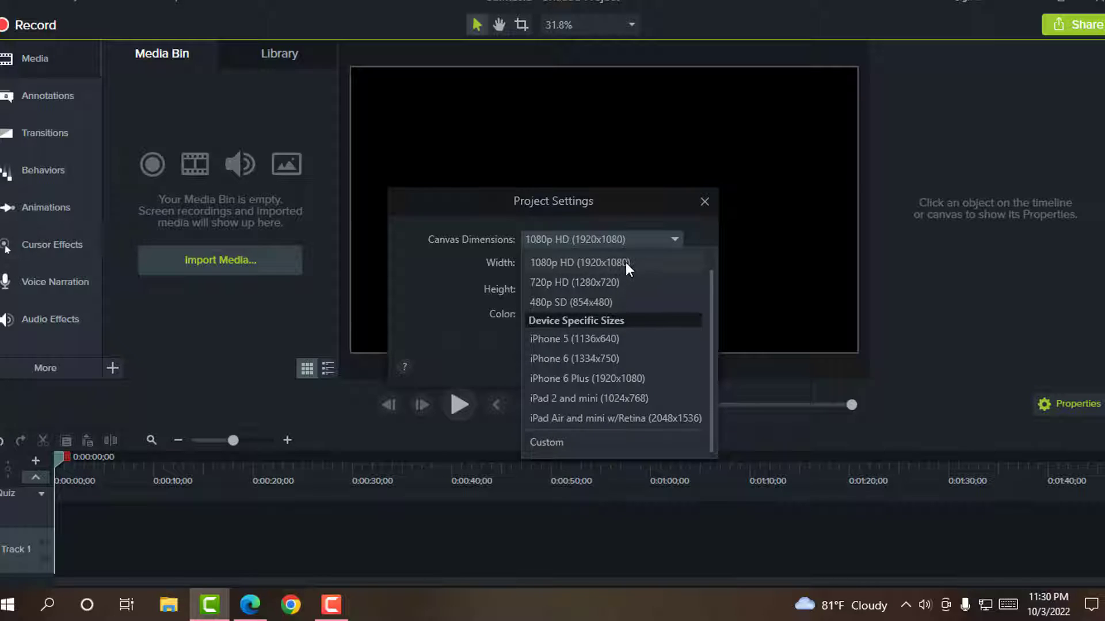
left_click(626, 263)
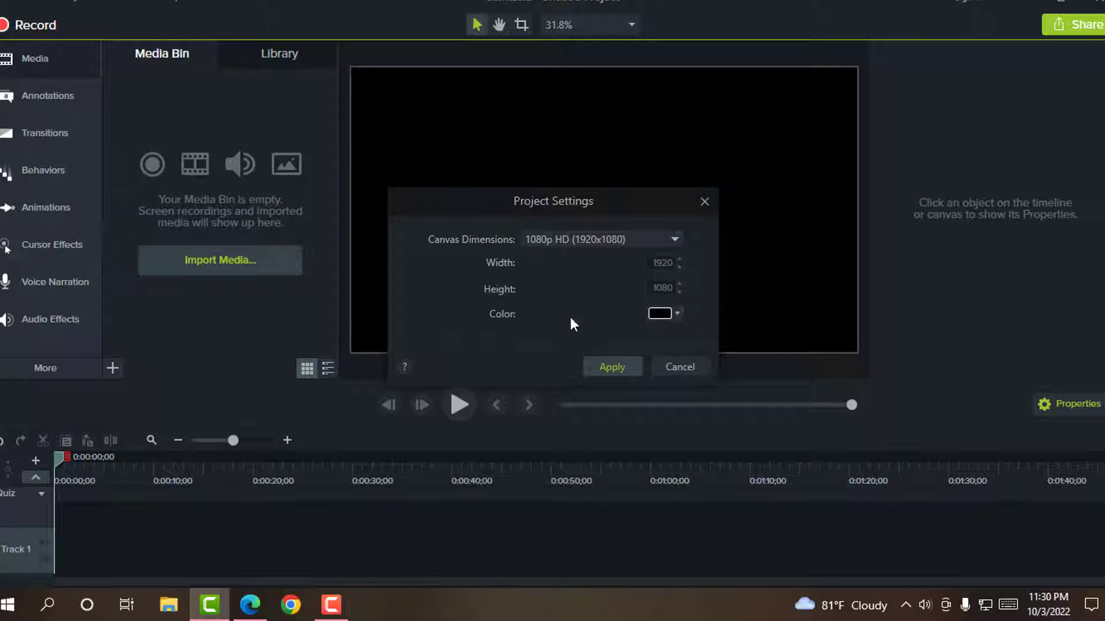
Try white, red and orange as the canvas background color.
left_click(677, 315)
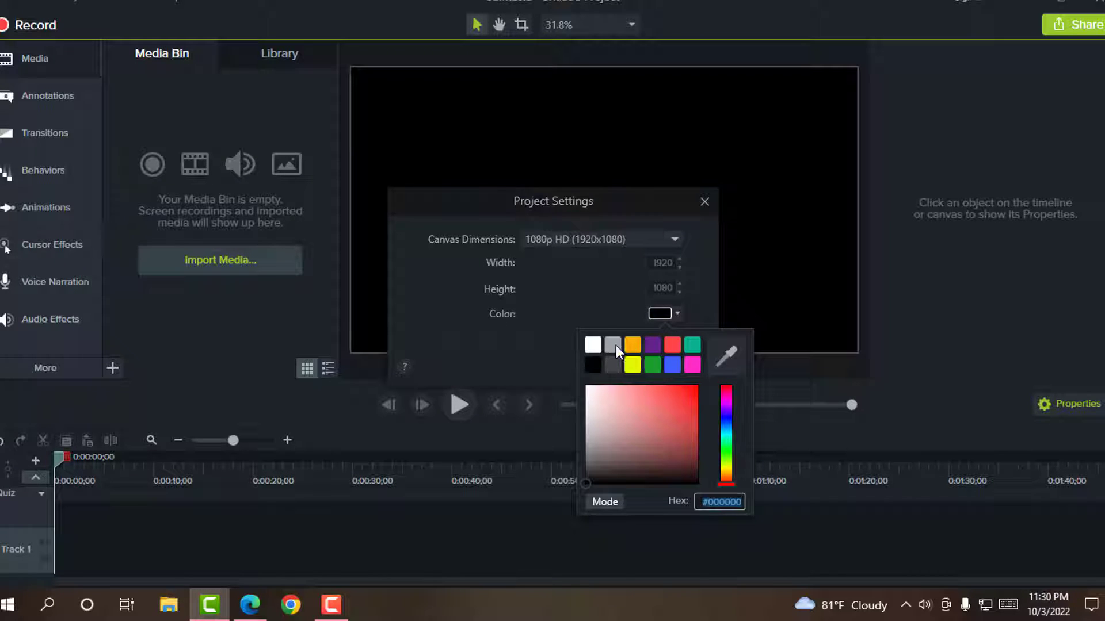
left_click(592, 345)
left_click(675, 312)
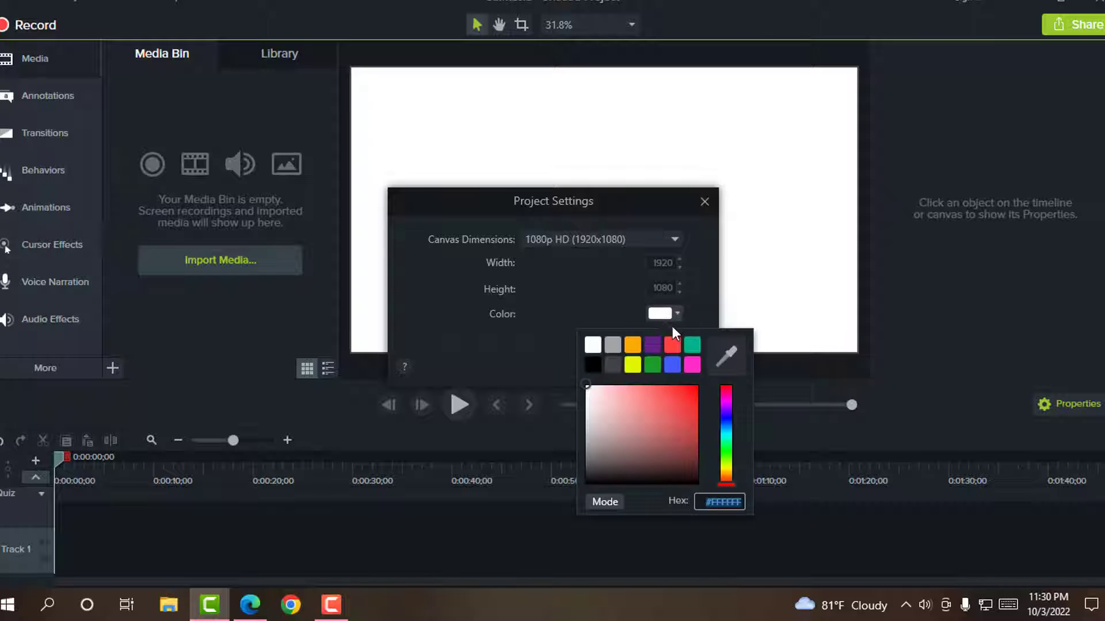
left_click(672, 344)
left_click(677, 311)
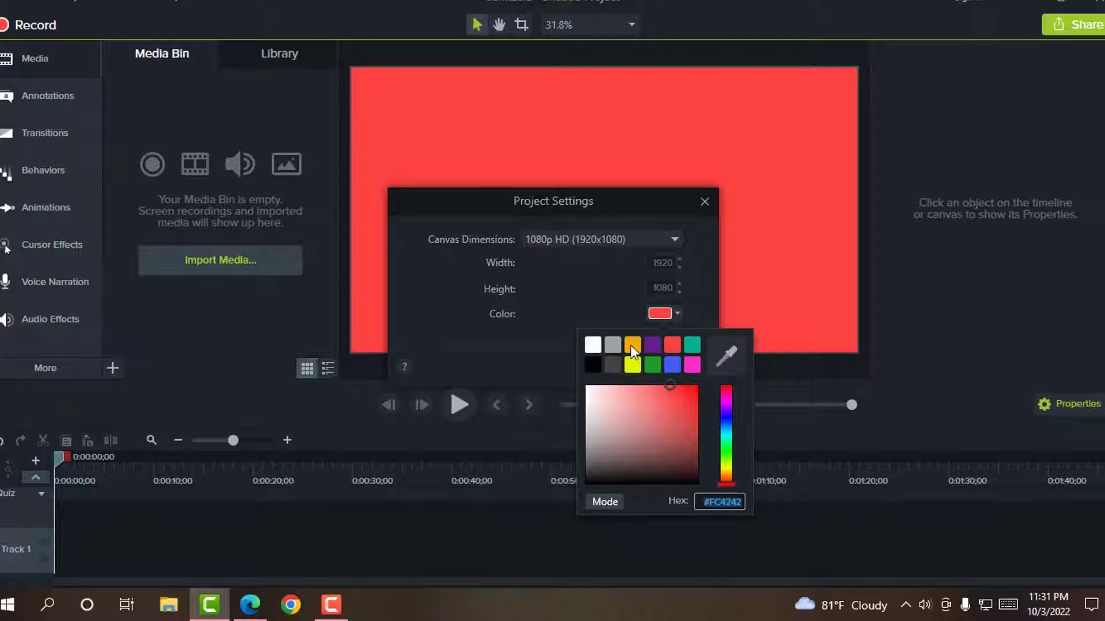
left_click(631, 345)
Set the canvas background color to teal green and apply the project settings.
left_click(677, 312)
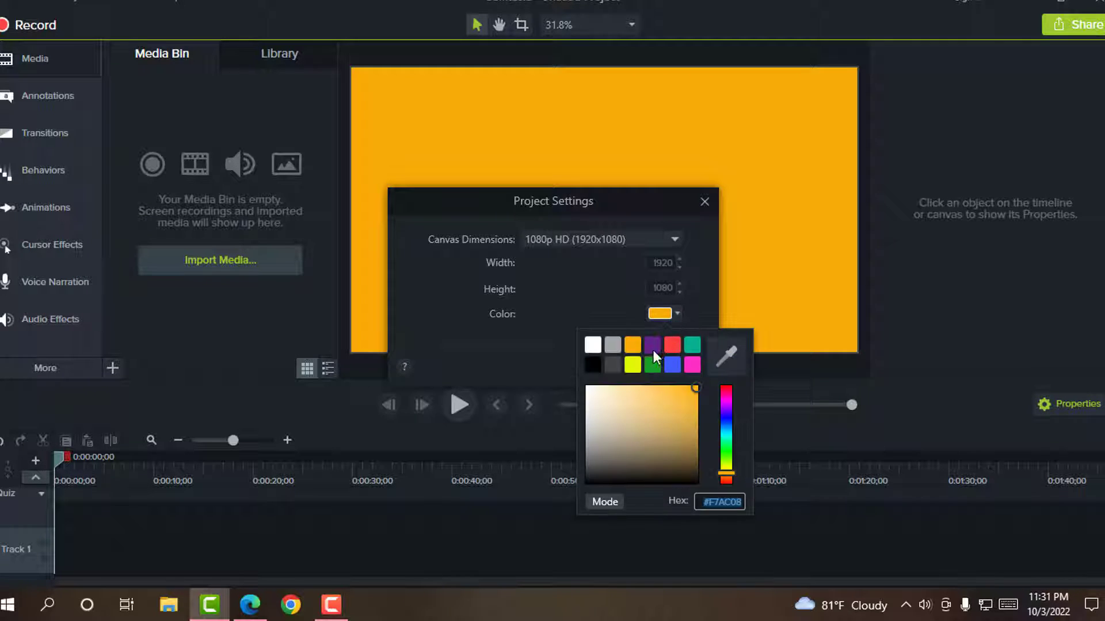
left_click(691, 343)
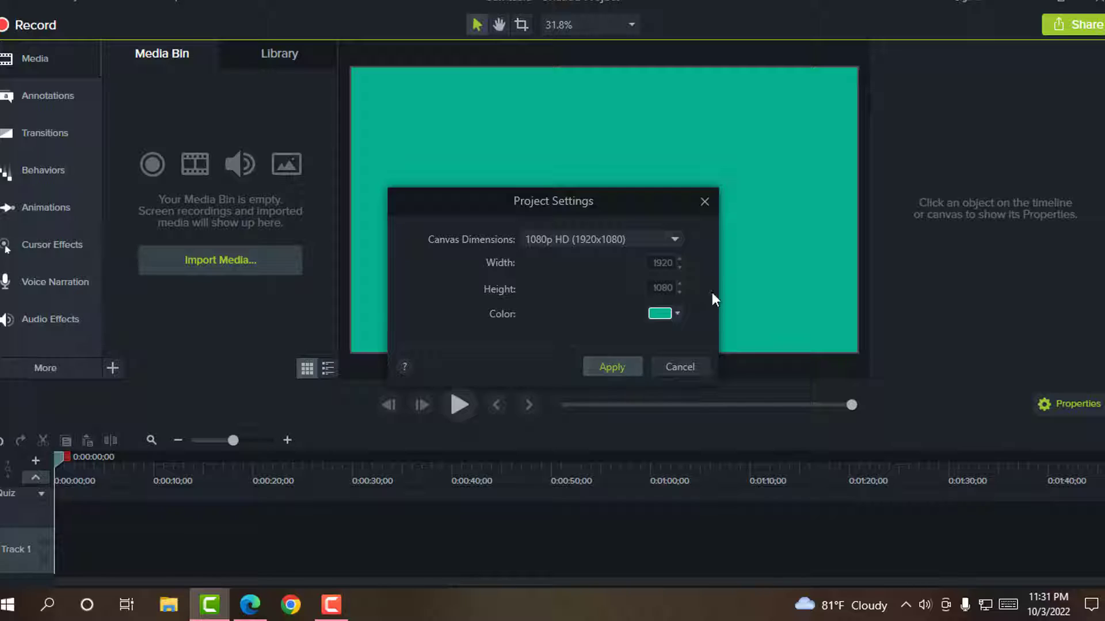
left_click(612, 367)
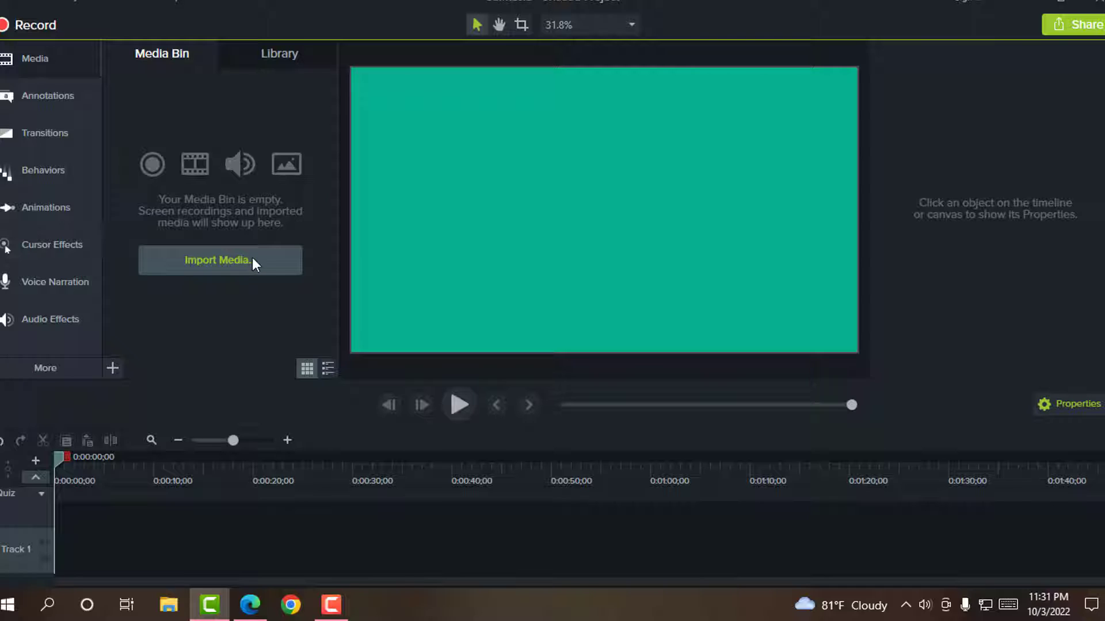
Import the video pexels-c-technical-5803089 from the Animition Video folder into the media bin.
left_click(112, 366)
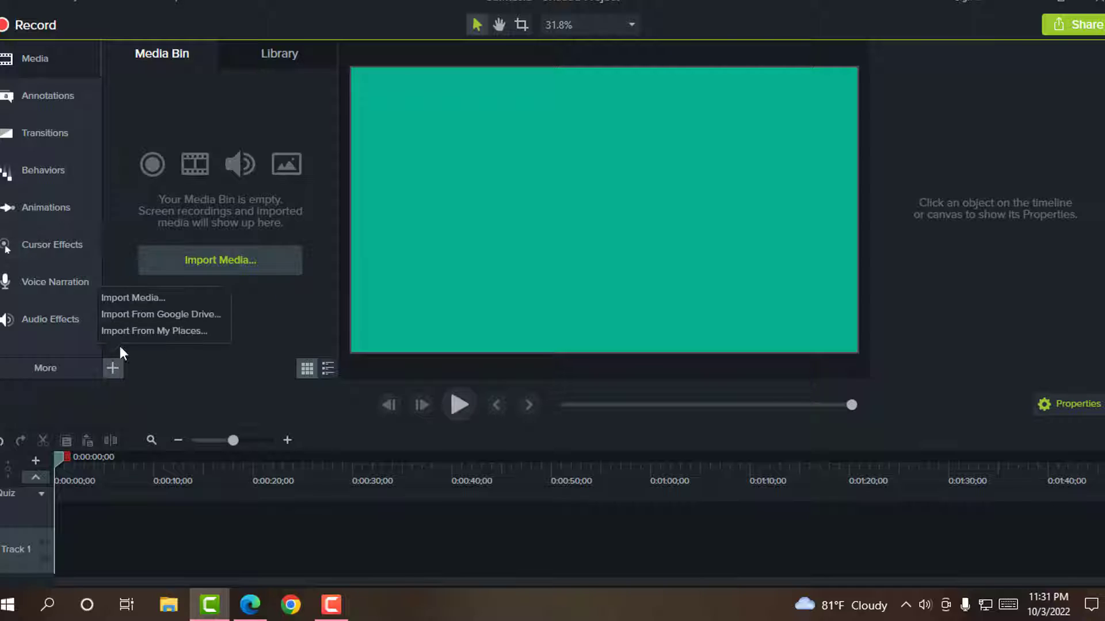
left_click(130, 298)
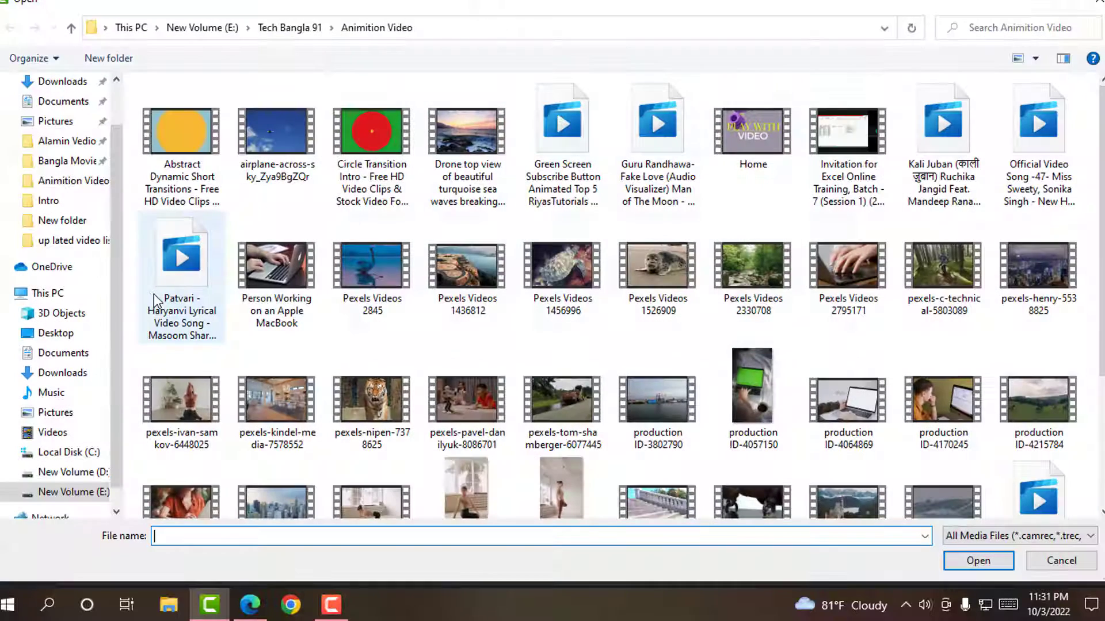
scroll(384, 397, "down", 3)
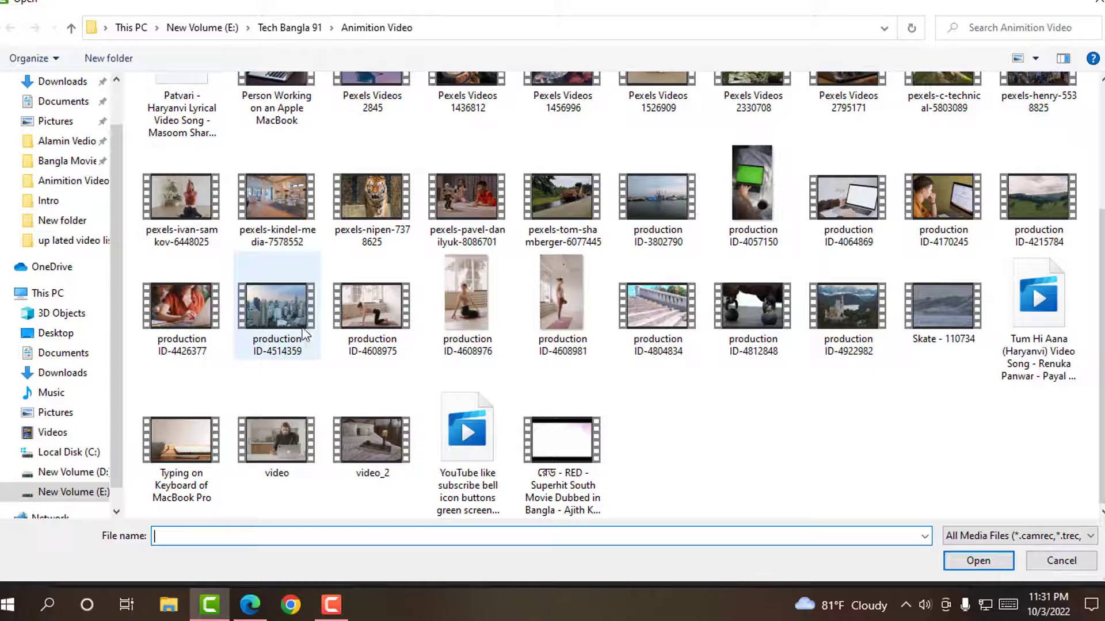
scroll(388, 423, "up", 3)
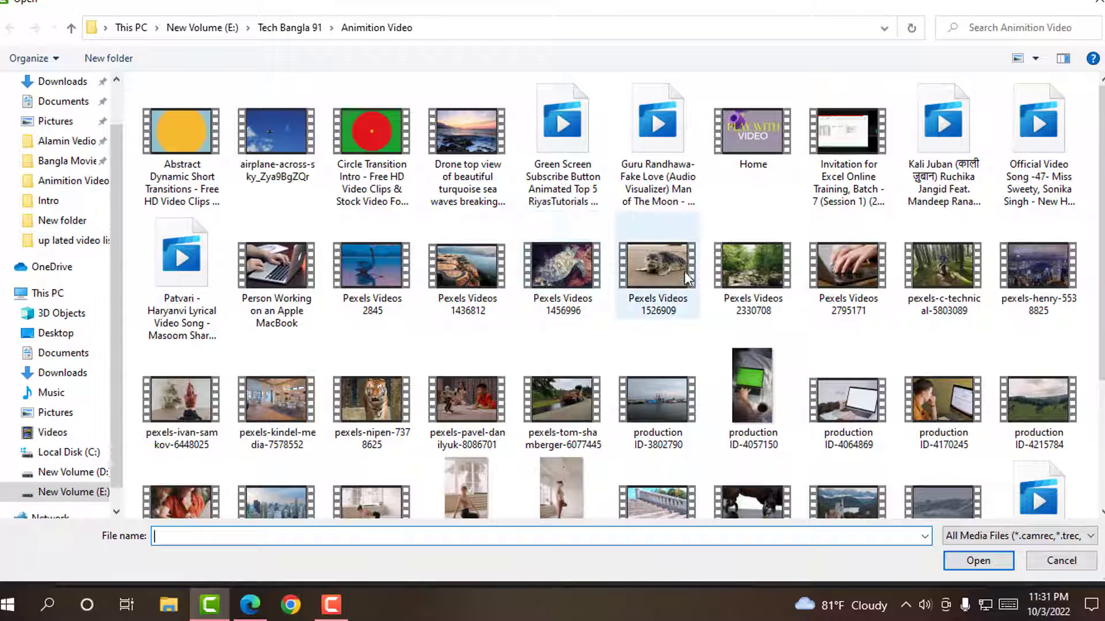
left_click(937, 276)
left_click(978, 561)
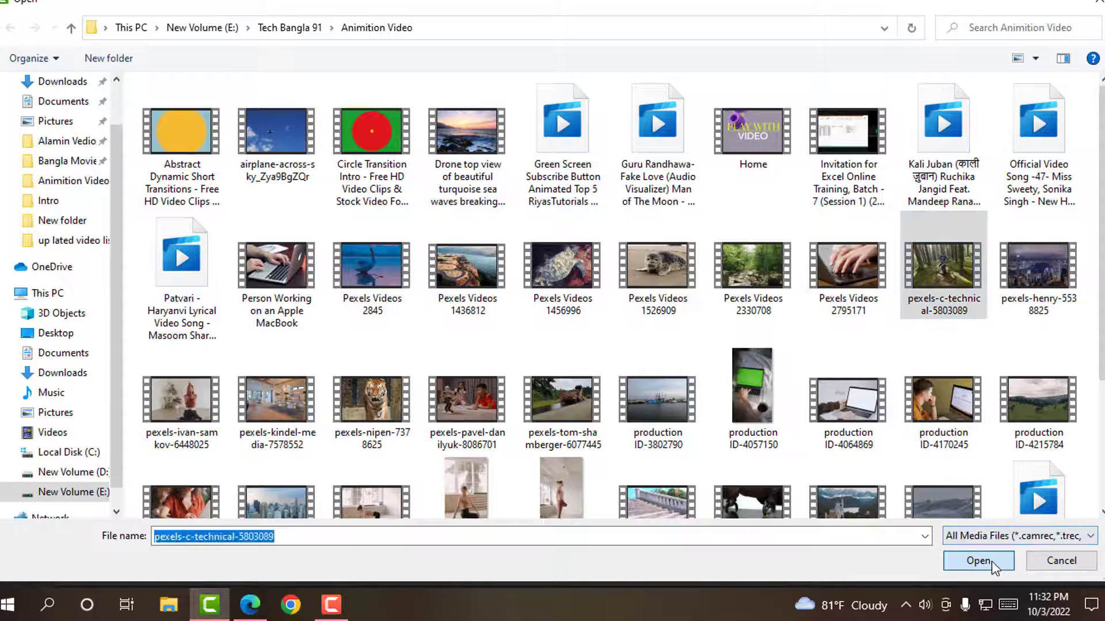
Place the imported motorbike clip at the start of Track 1 and delete it from the timeline.
left_click(161, 115)
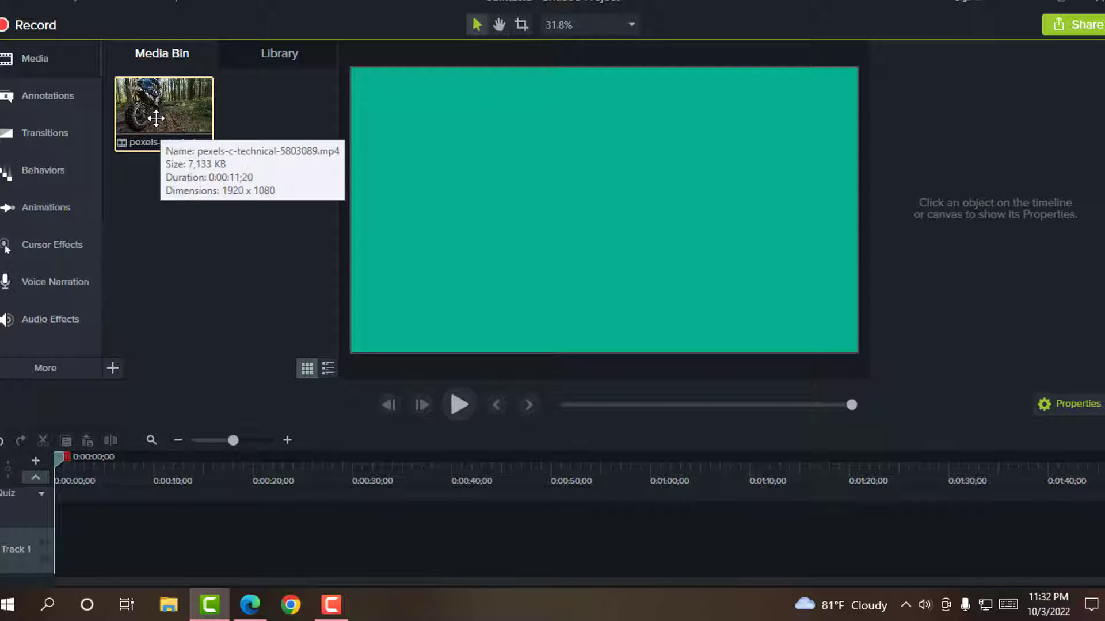
left_click_drag(158, 111, 41, 575)
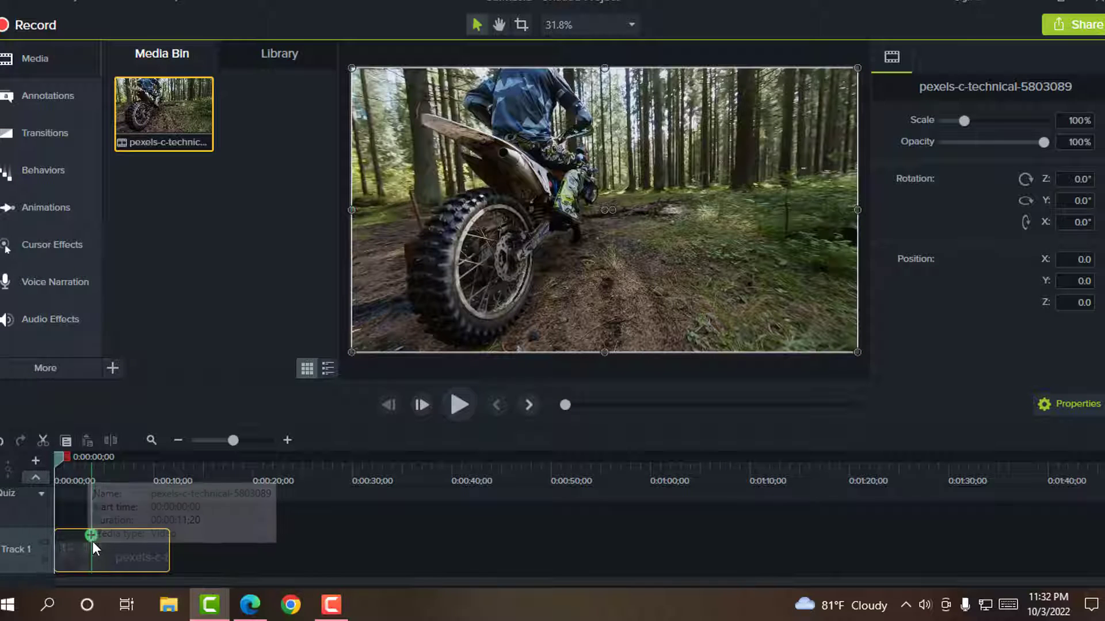
key("Delete")
left_click(709, 361)
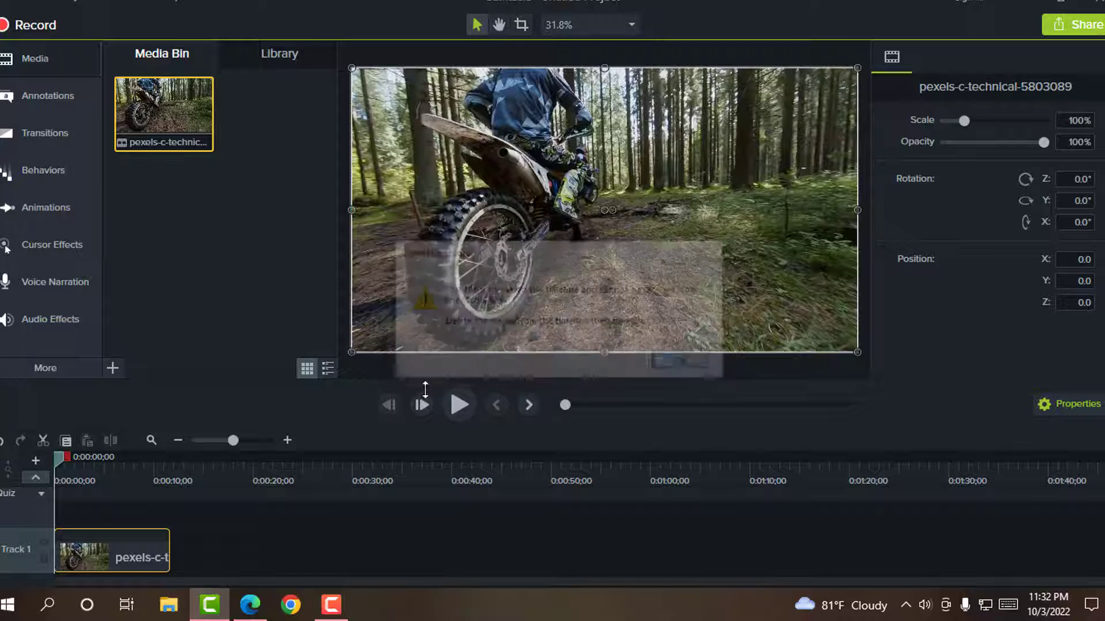
left_click(216, 543)
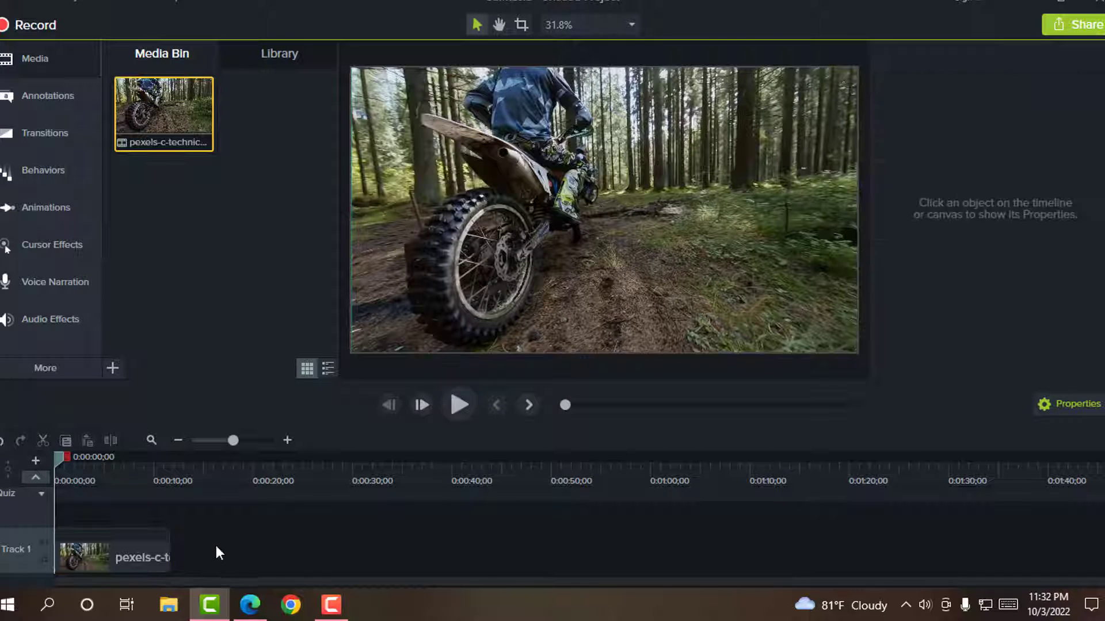
left_click(106, 548)
key("Delete")
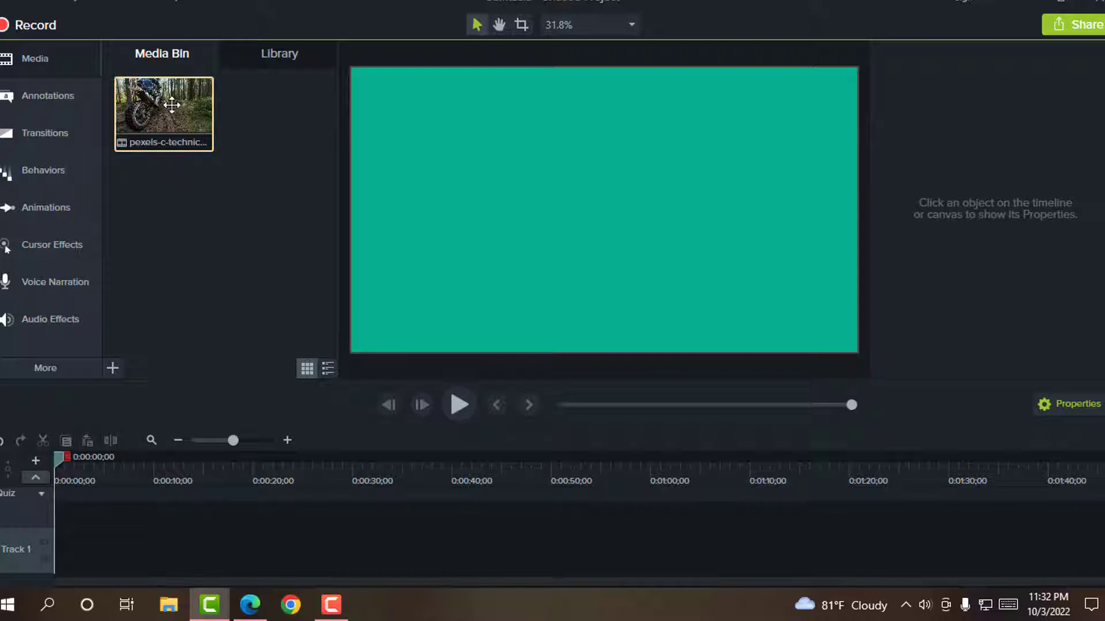
Add the motorbike clip from the media bin to the timeline at the playhead.
right_click(201, 109)
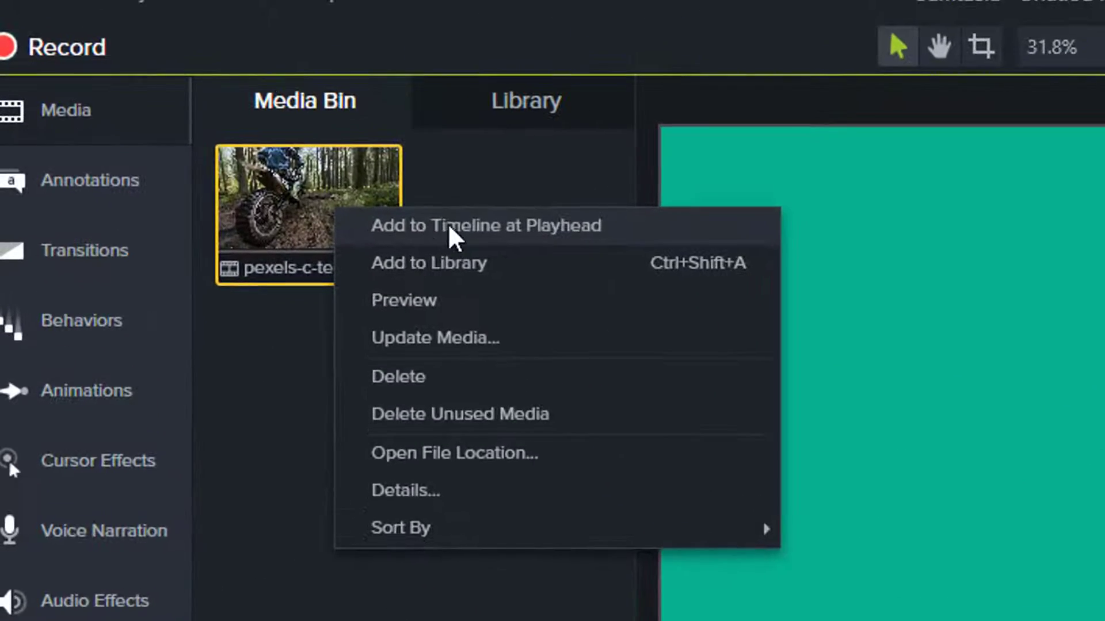
left_click(517, 236)
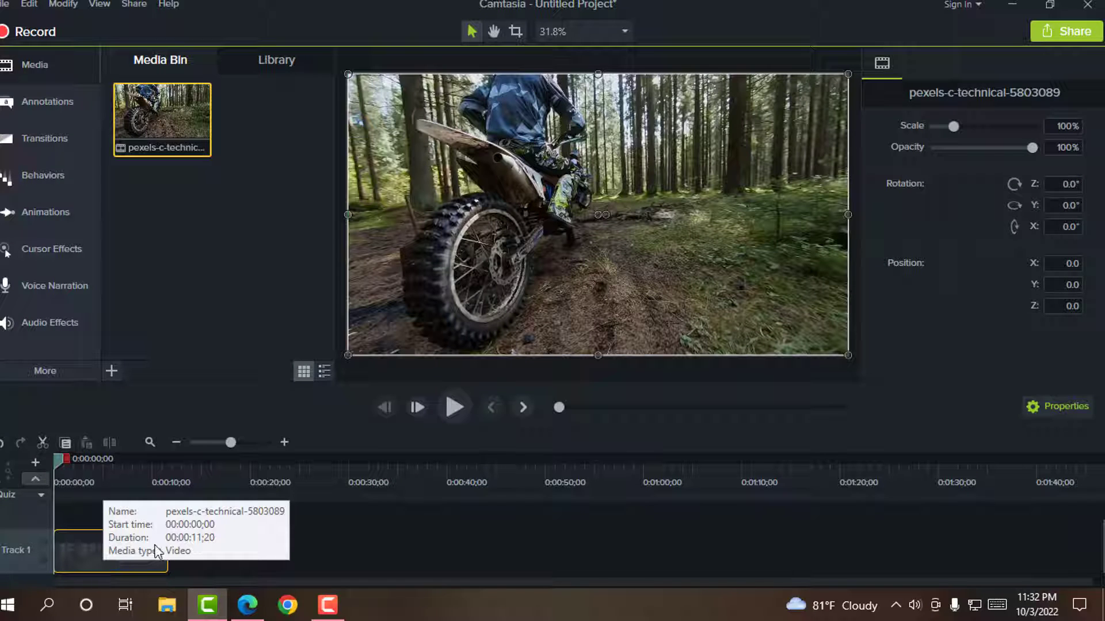
Preview the first seconds of the motorbike clip and return the playhead to the start of the timeline.
left_click(444, 408)
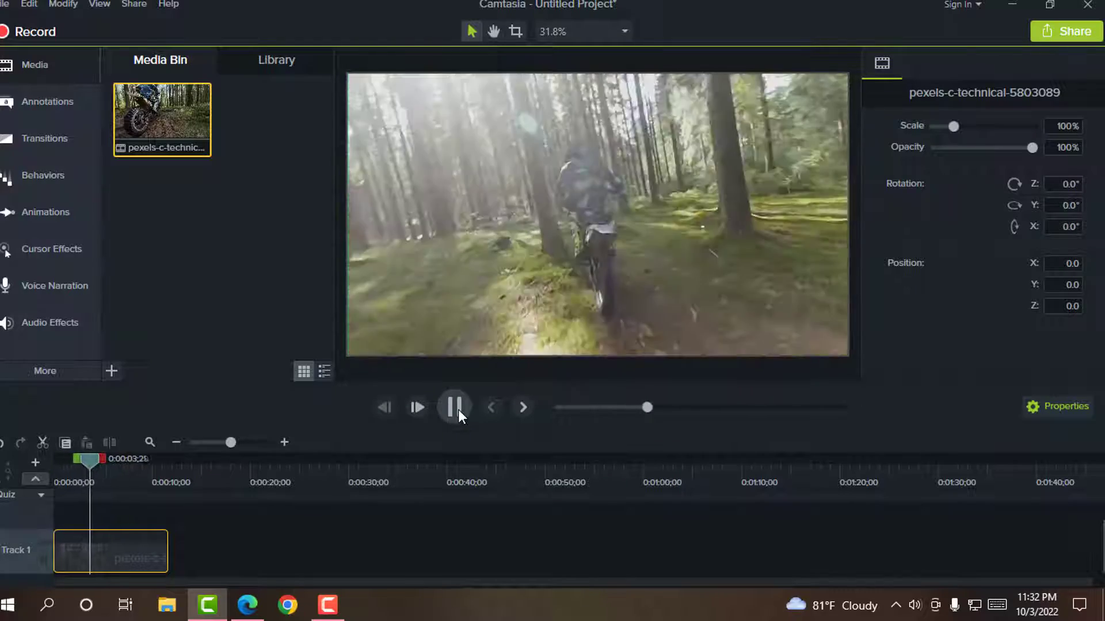
left_click(457, 410)
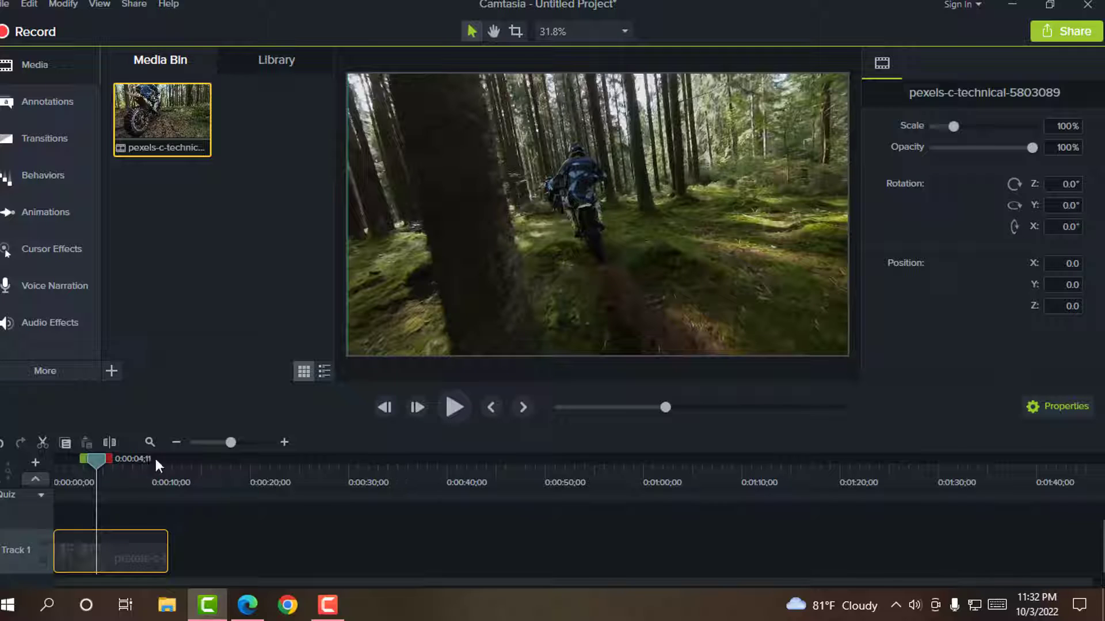
left_click_drag(103, 464, 28, 480)
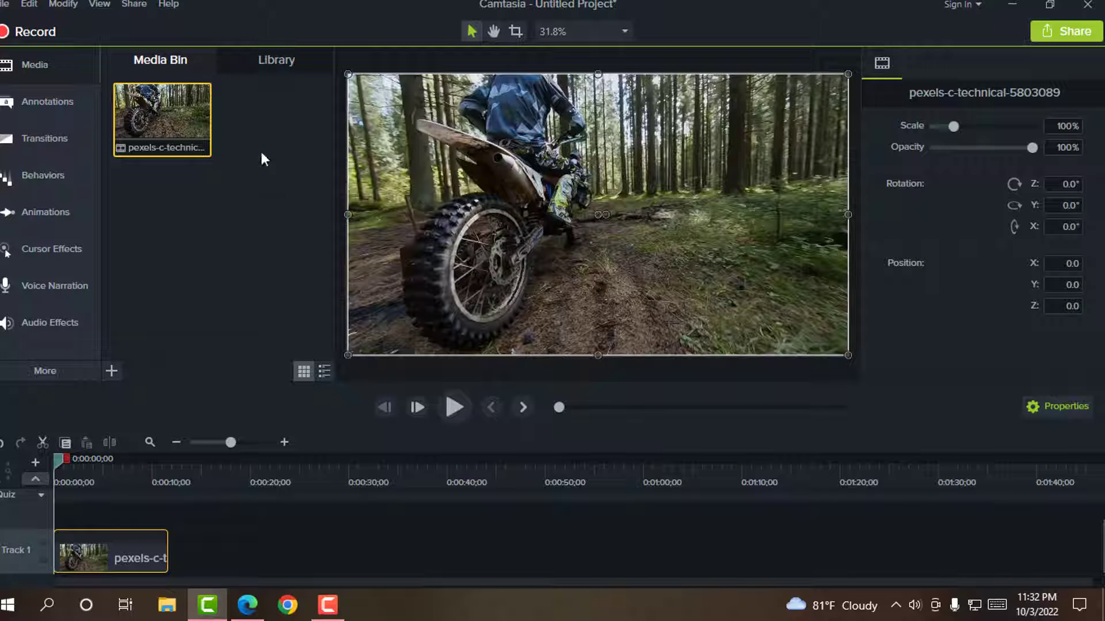
Add the gearsofsteel music track from the library's Music Tracks folder to the timeline at the playhead.
left_click(276, 60)
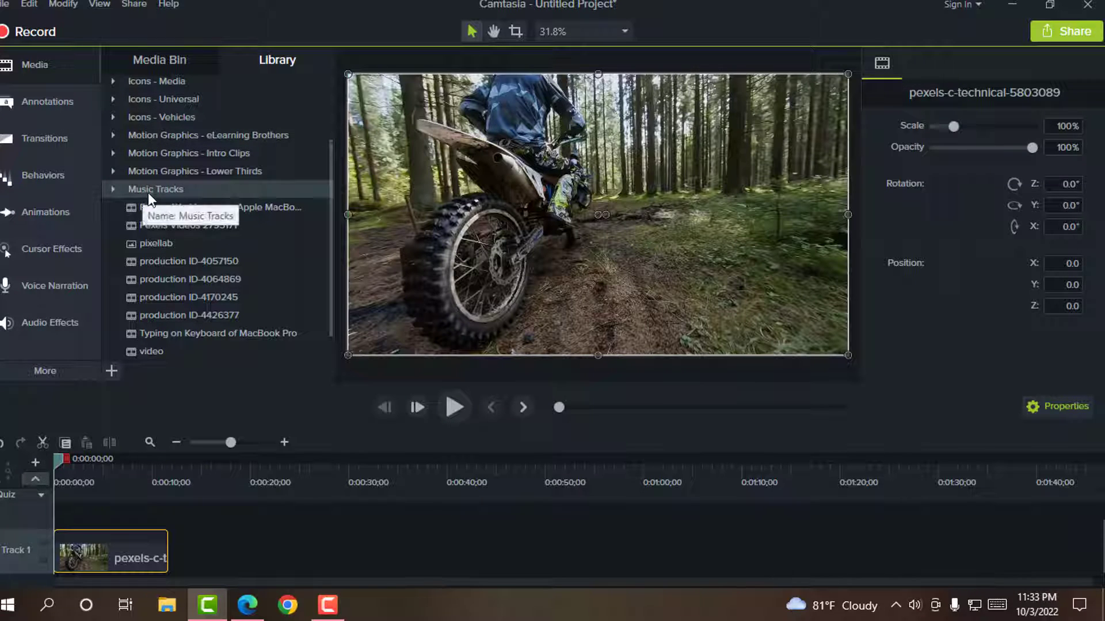
left_click(113, 190)
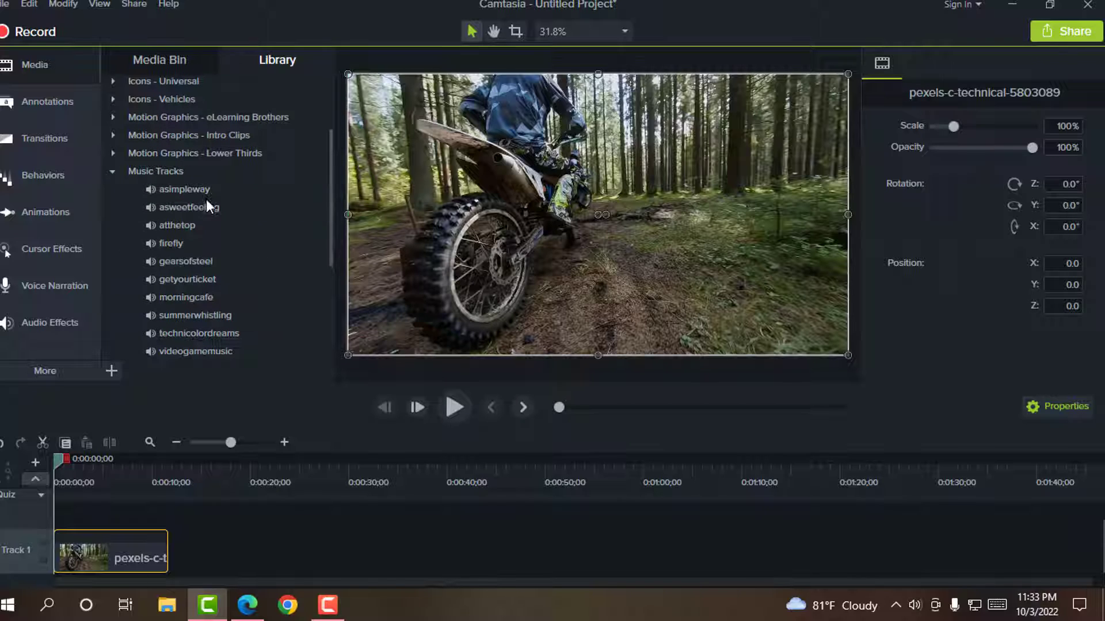
scroll(180, 279, "up", 1)
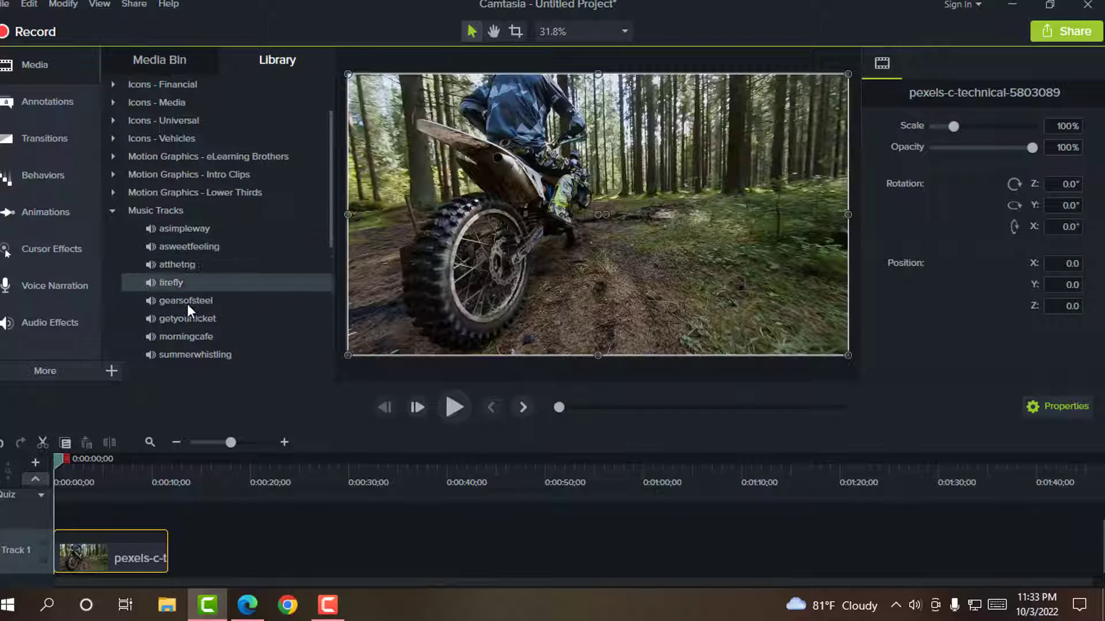
scroll(183, 319, "down", 1)
scroll(183, 334, "down", 2)
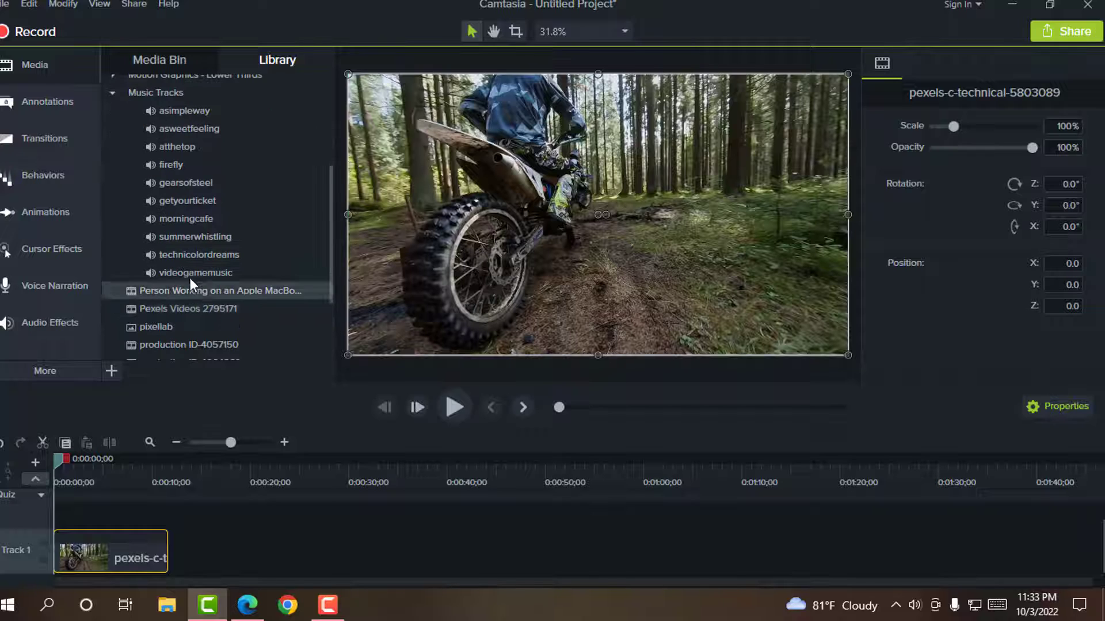
scroll(188, 271, "up", 1)
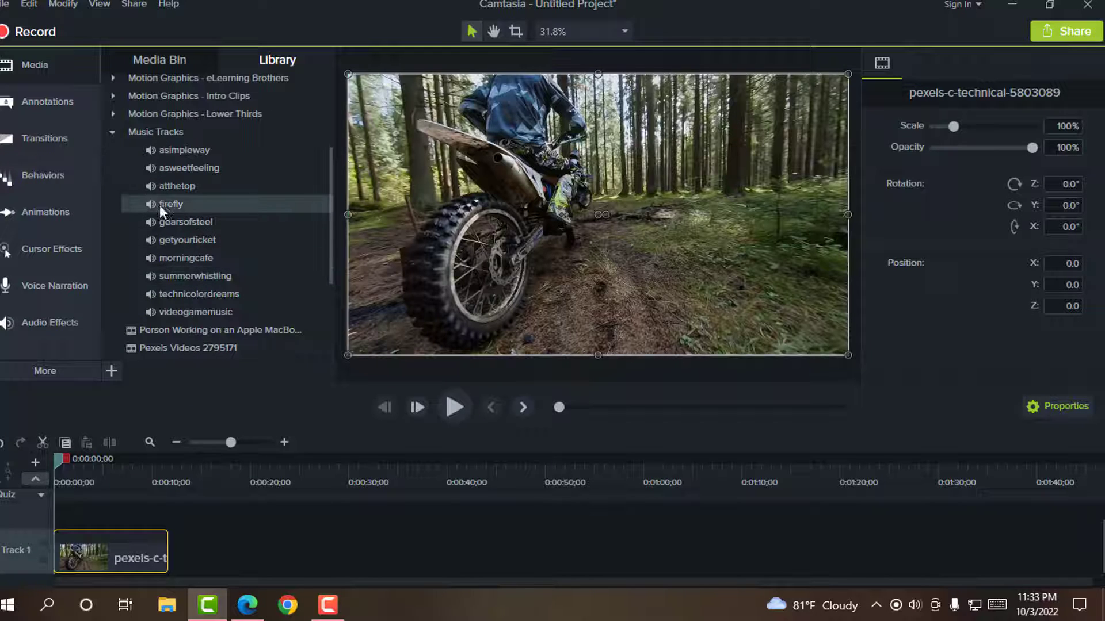
right_click(172, 221)
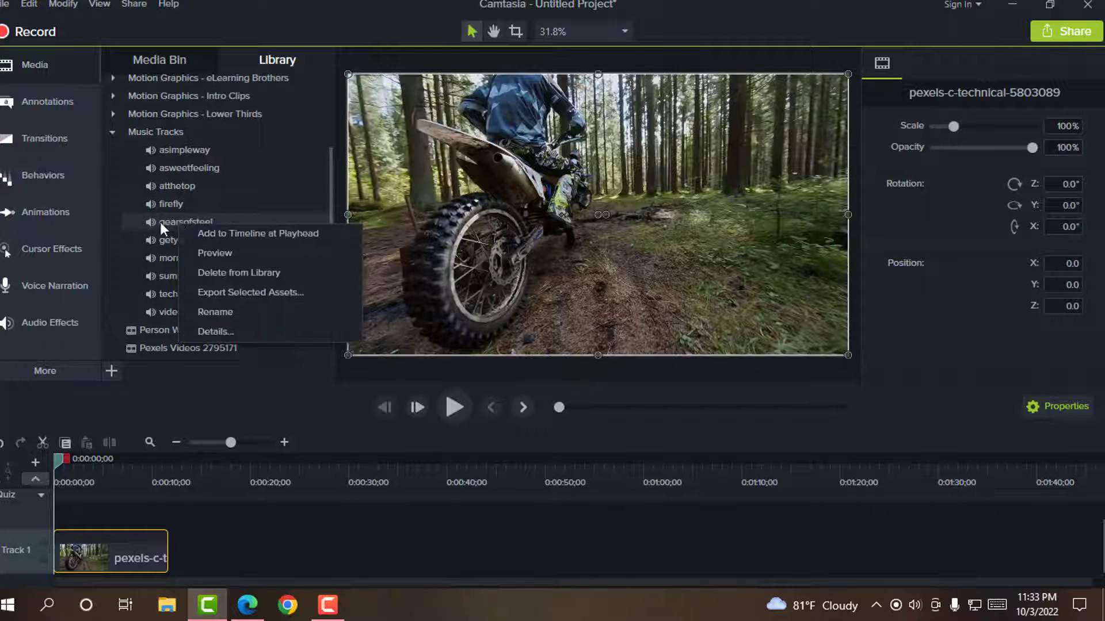
left_click(153, 220)
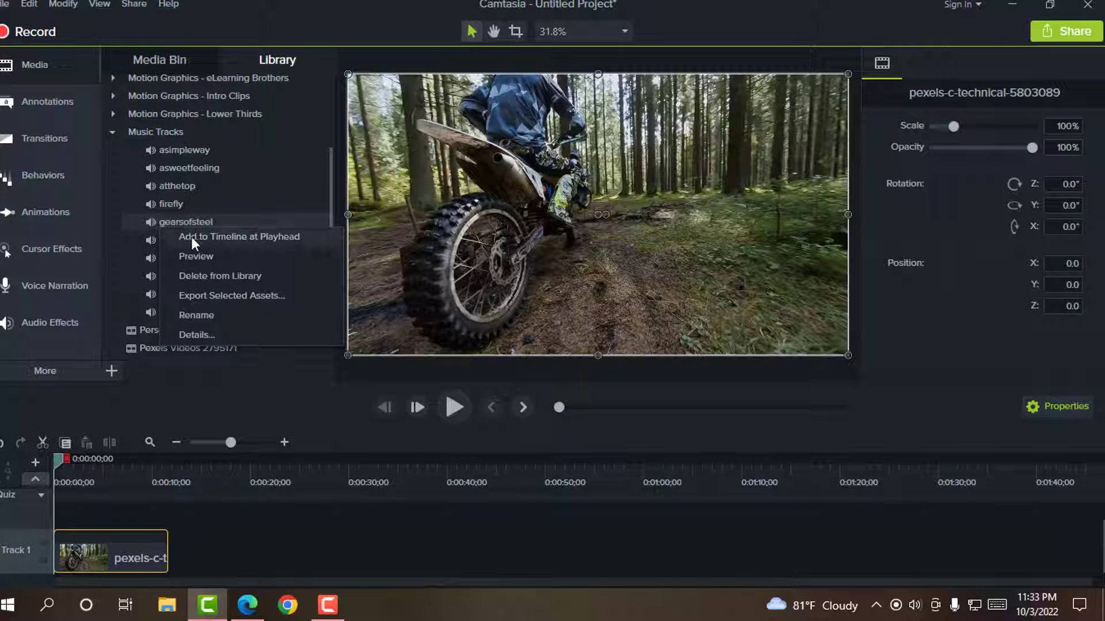
left_click(257, 240)
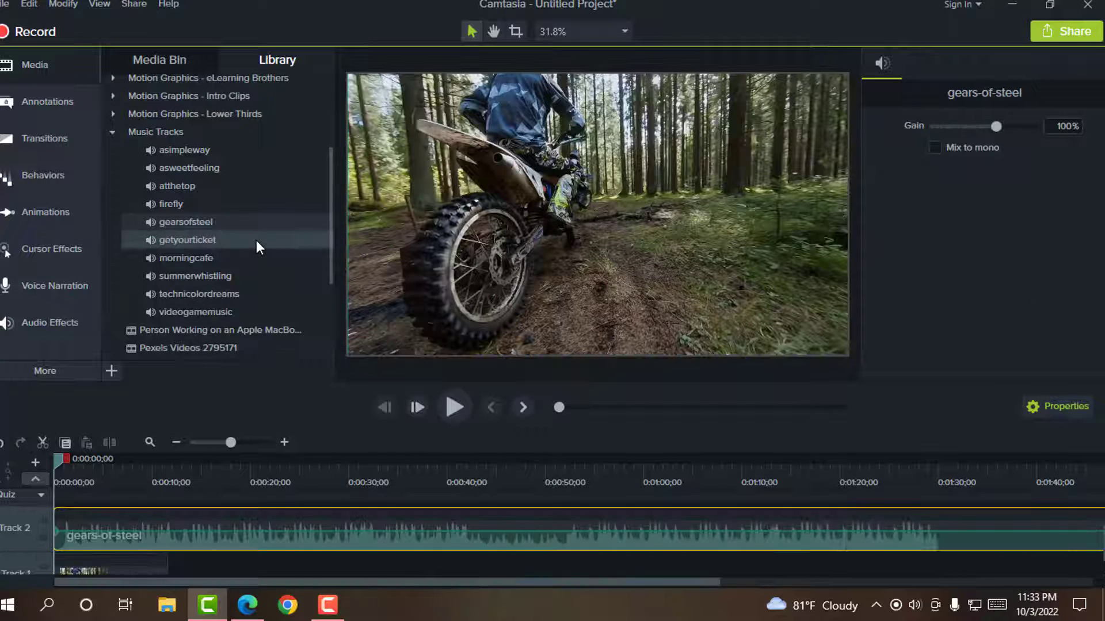
Examine the gears-of-steel audio on Track 2 and the motorbike clip on Track 1, comparing their lengths.
scroll(267, 545, "down", 1)
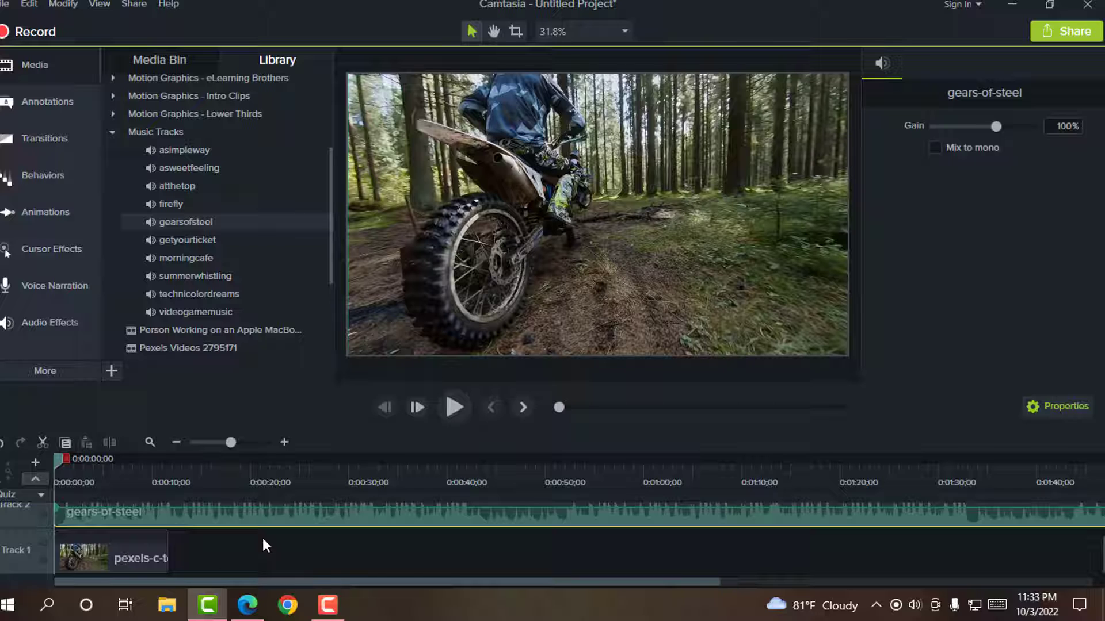
scroll(189, 558, "up", 2)
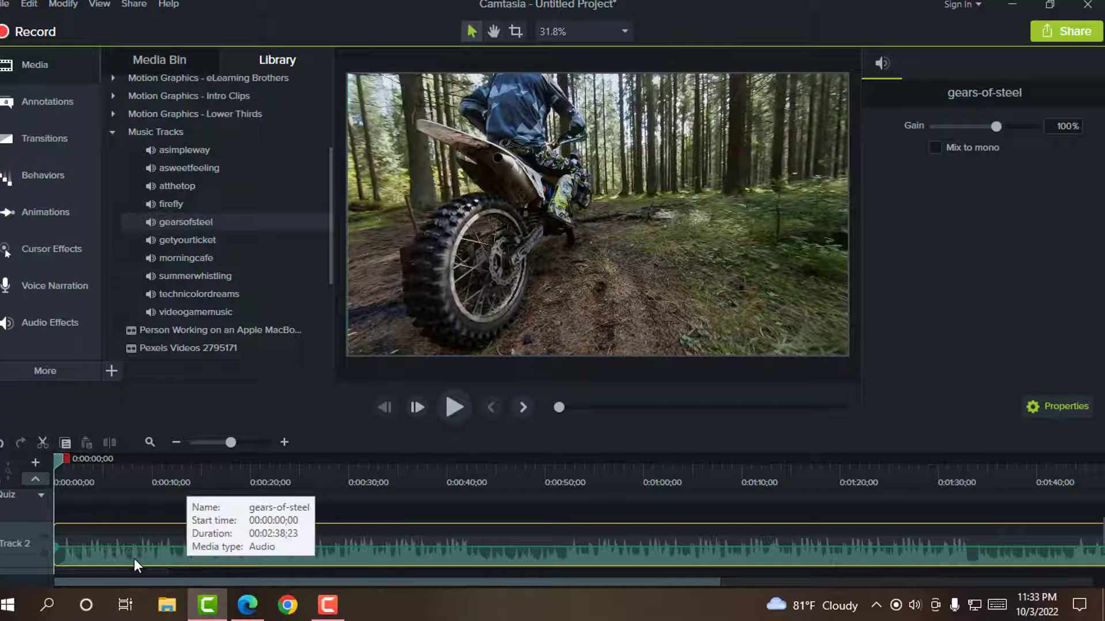
scroll(17, 546, "down", 1)
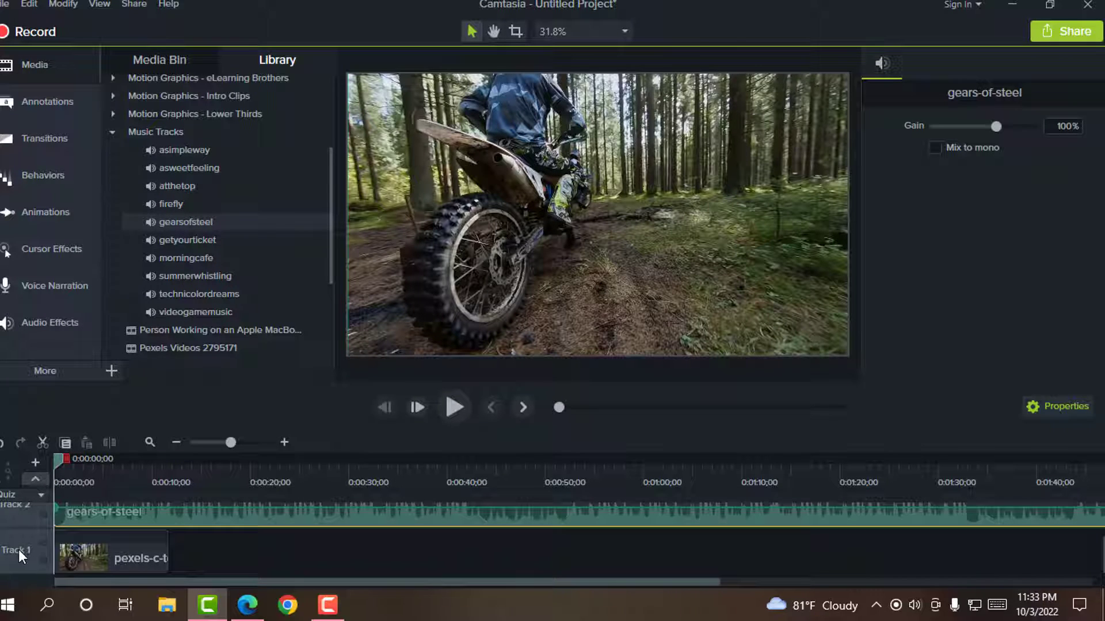
left_click(77, 554)
scroll(64, 558, "down", 1)
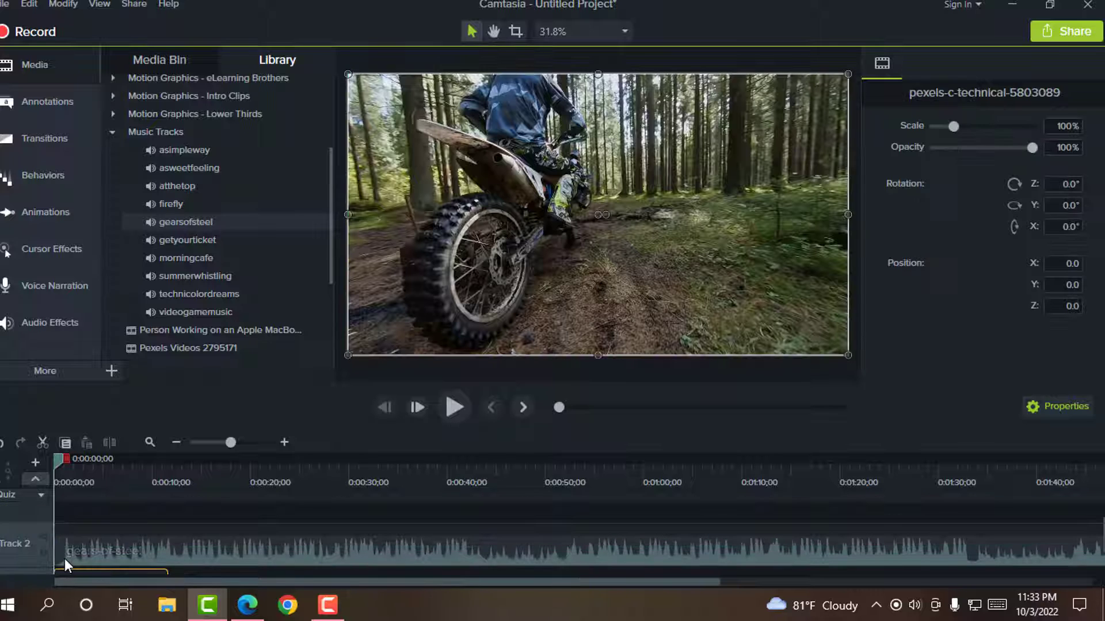
left_click(81, 541)
scroll(135, 554, "down", 1)
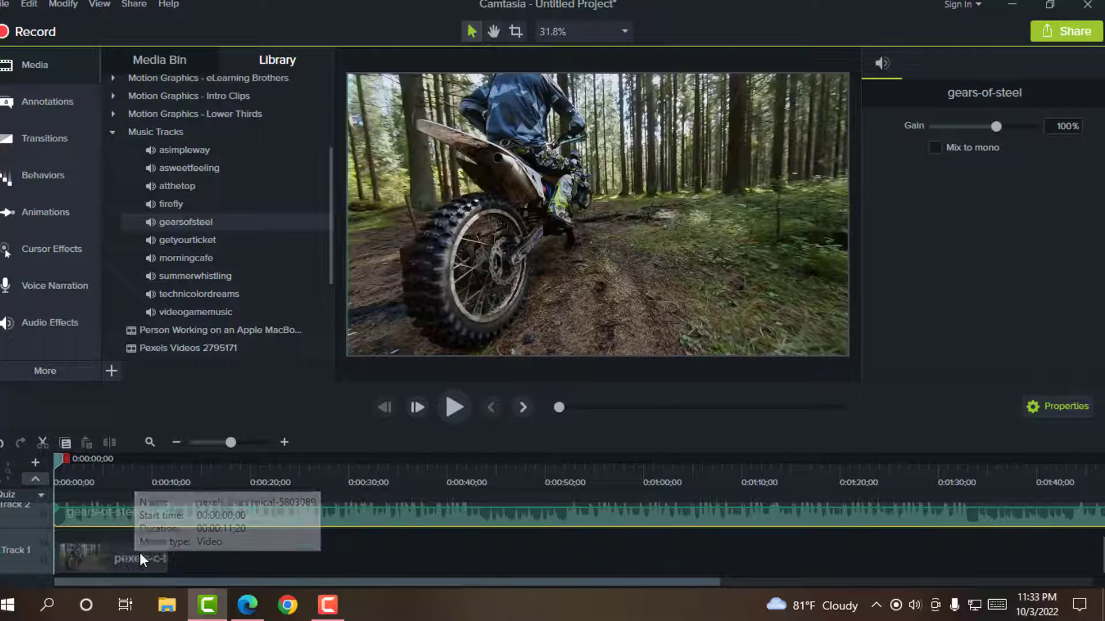
scroll(140, 554, "up", 1)
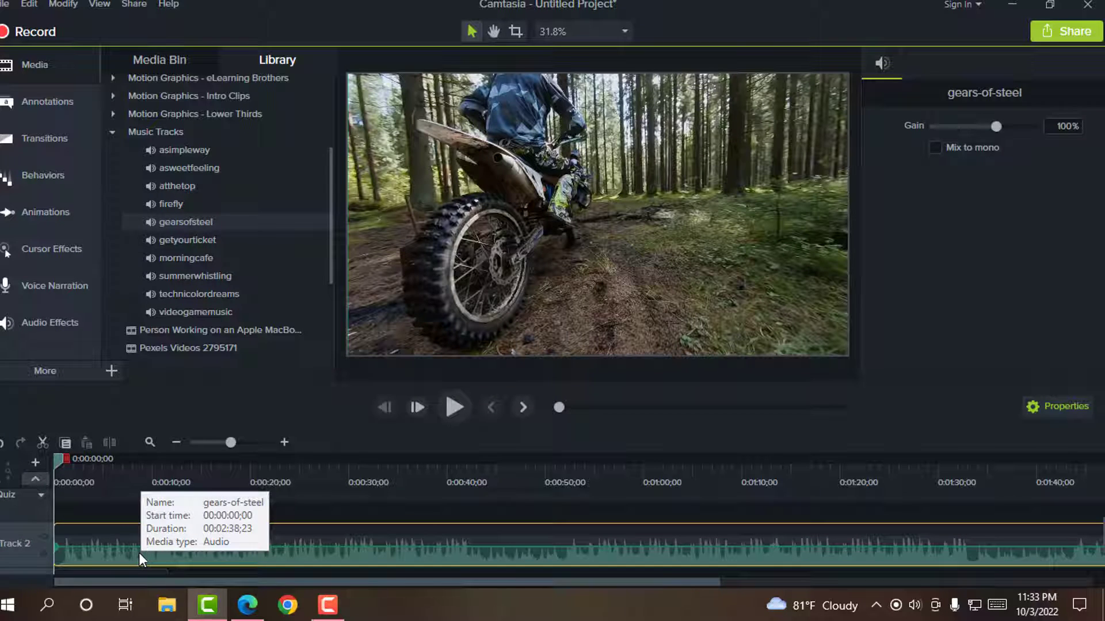
Add two empty tracks, Track 3 and Track 4, to the timeline and look through the track stack.
left_click(33, 463)
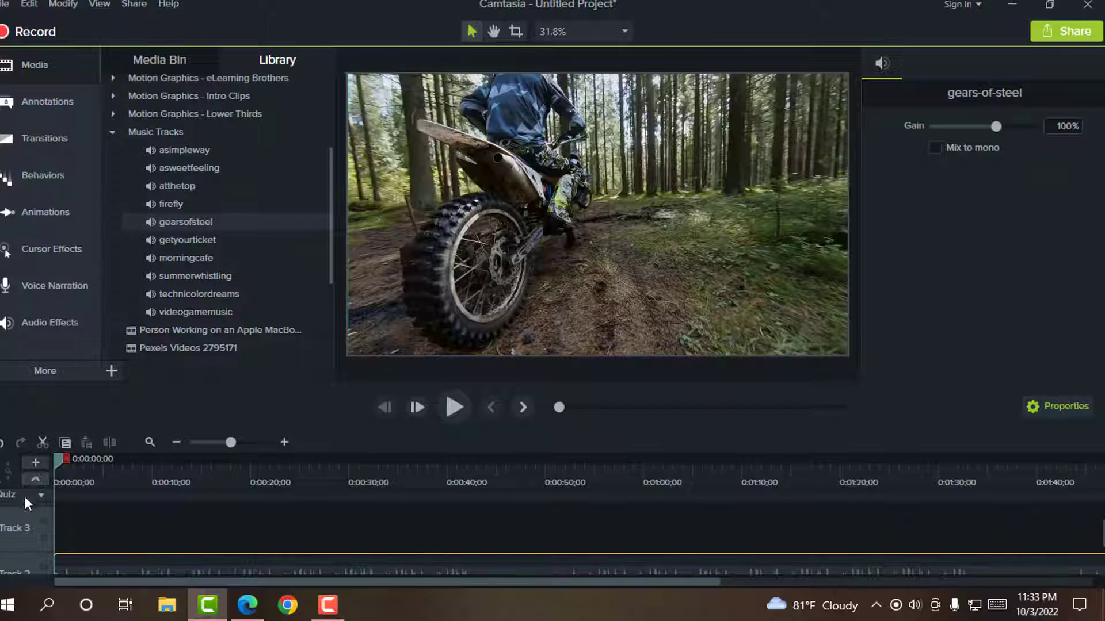
left_click(35, 462)
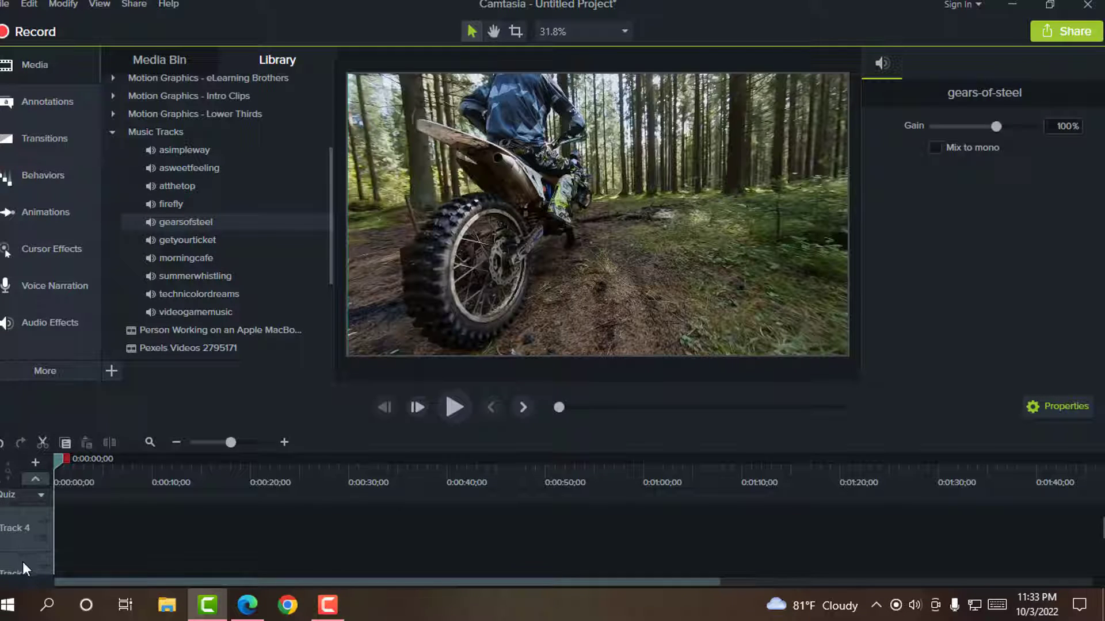
scroll(25, 559, "down", 2)
scroll(32, 524, "down", 1)
scroll(32, 524, "up", 3)
scroll(103, 539, "down", 1)
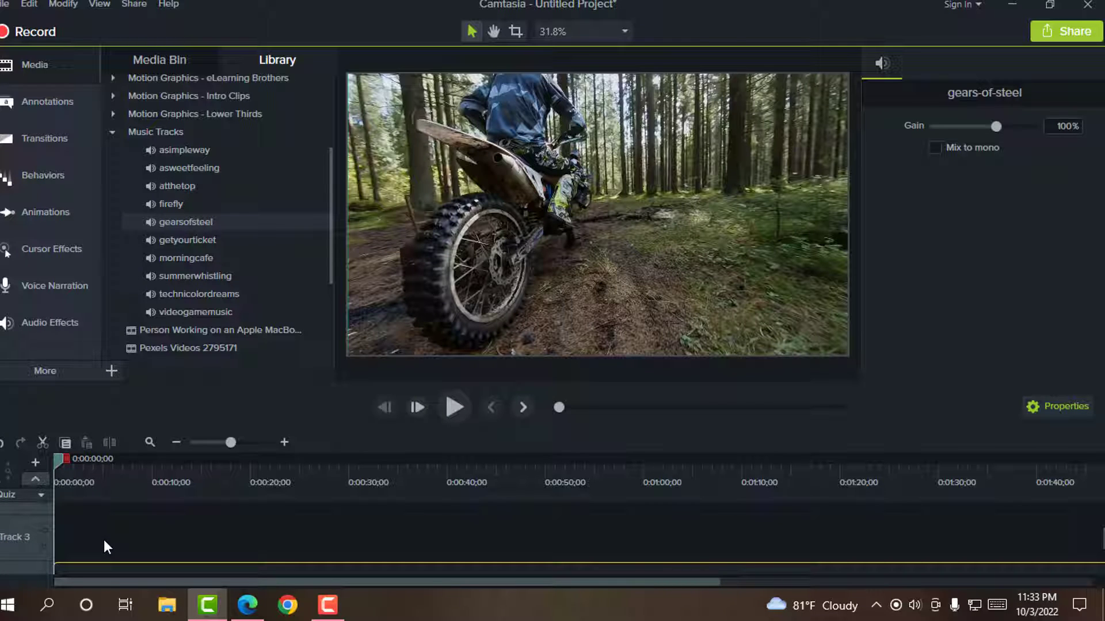
scroll(133, 537, "down", 2)
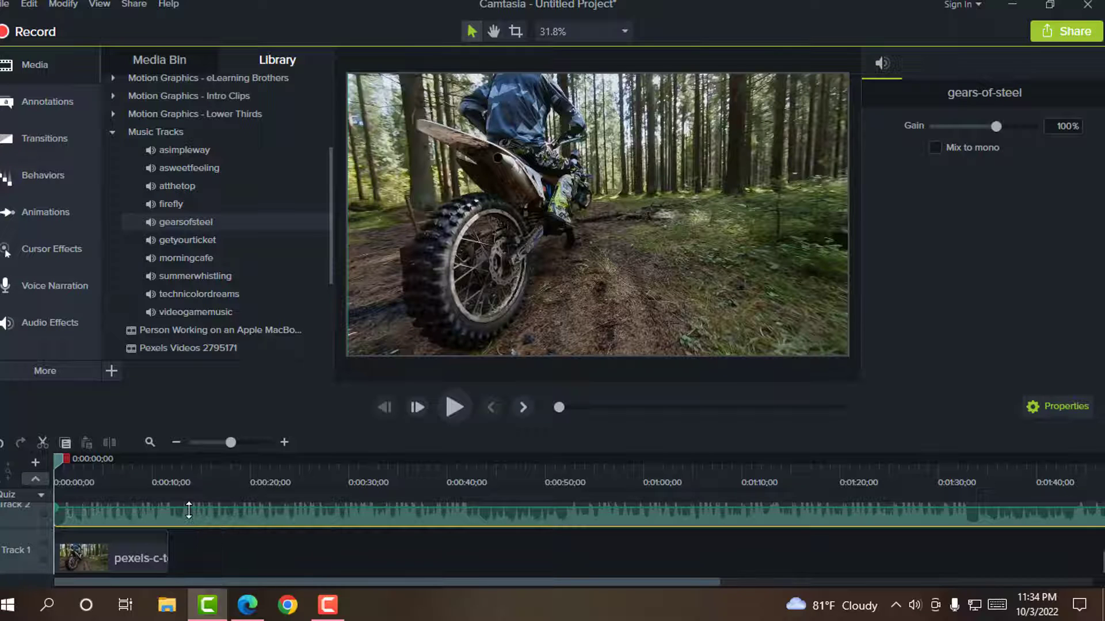
Lower the volume of the gears-of-steel audio on Track 2 and preview about the first four seconds.
left_click_drag(189, 509, 188, 523)
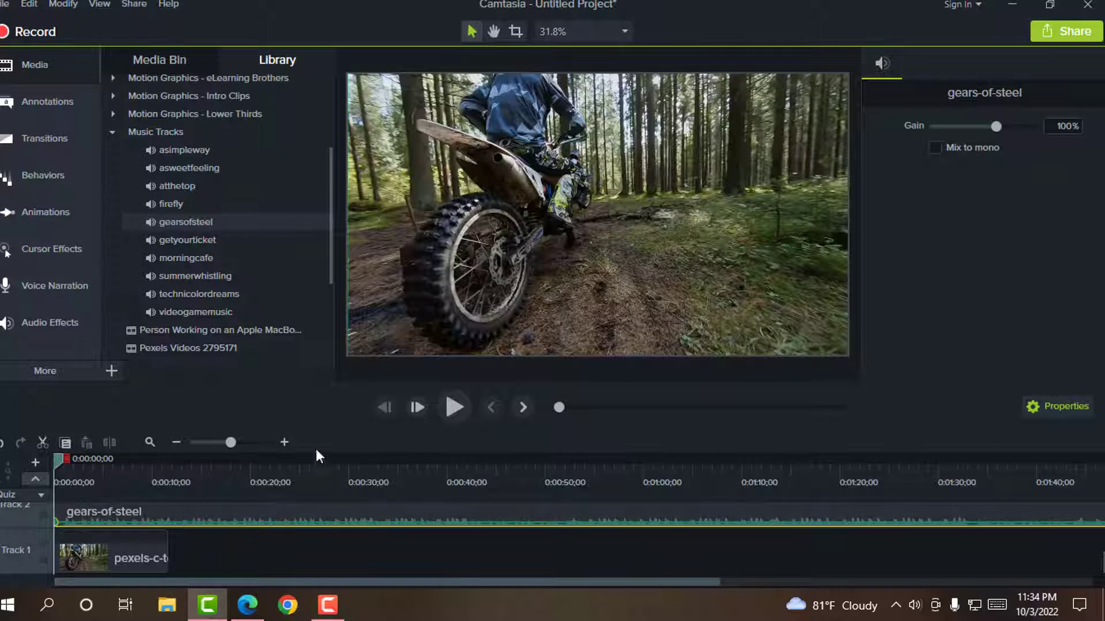
left_click(454, 408)
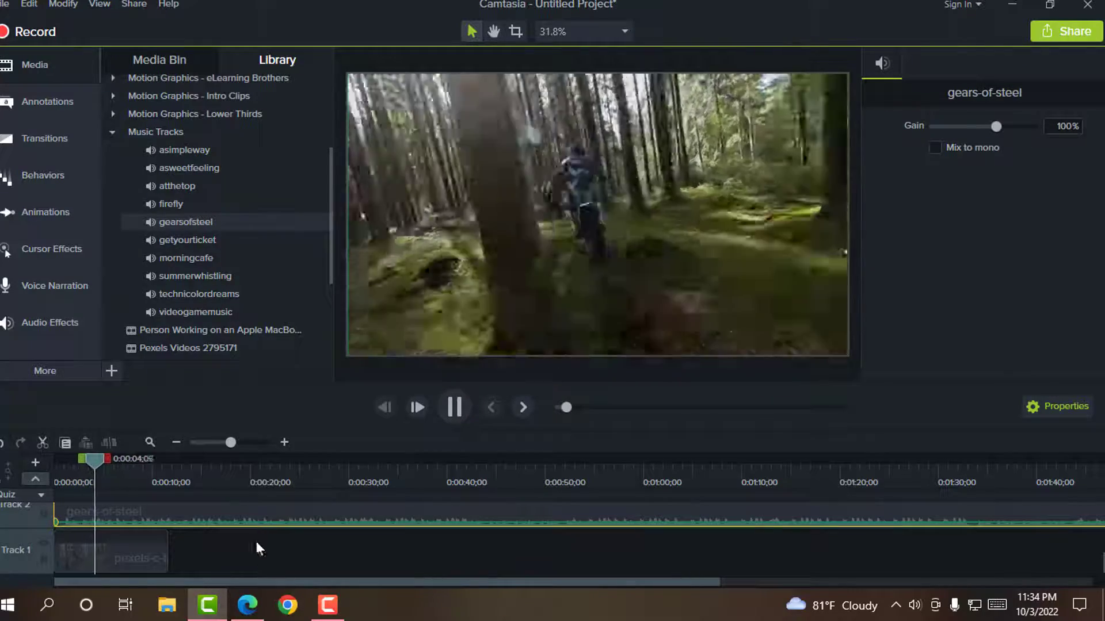
key("space")
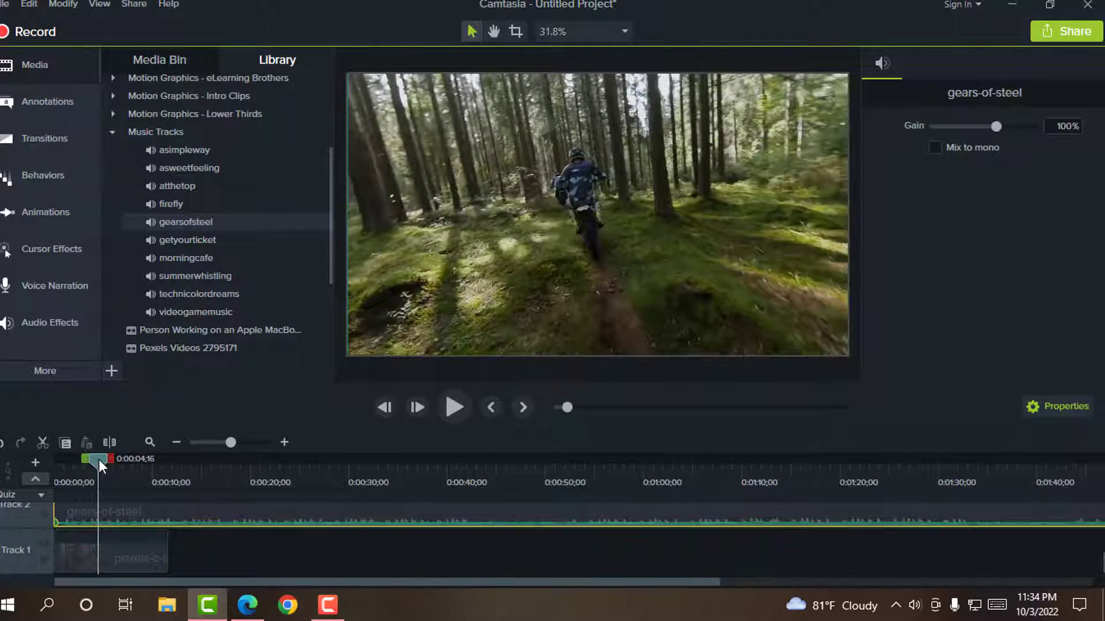
Split the gears-of-steel audio on Track 2 at 0:00:11;23, where the motorbike clip ends.
left_click_drag(98, 459, 169, 461)
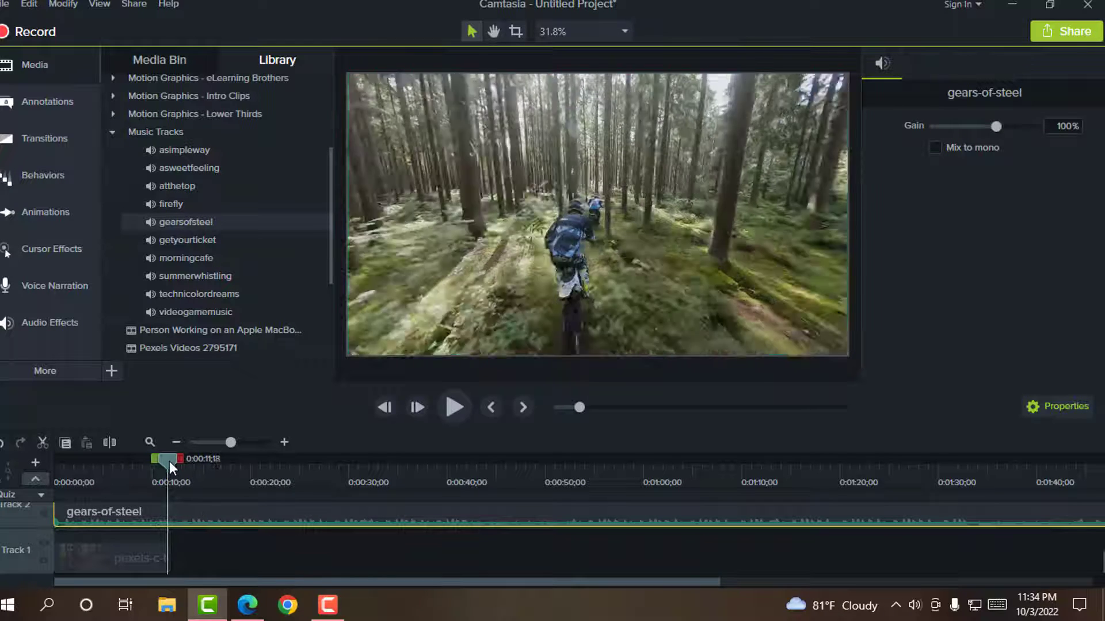
left_click(135, 557)
left_click(203, 515)
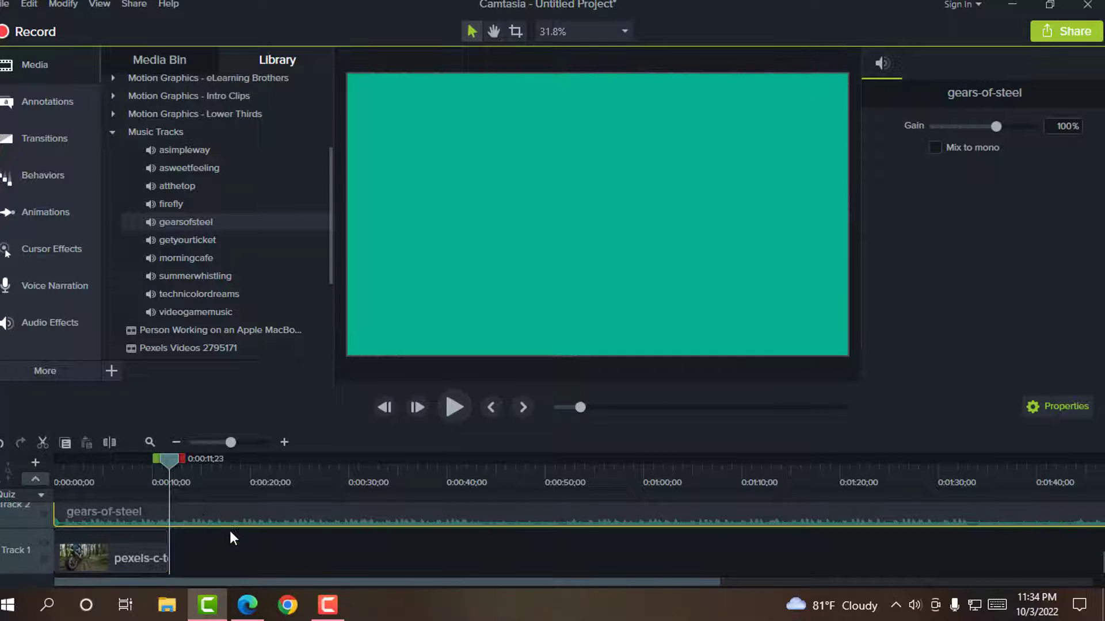
scroll(230, 532, "up", 2)
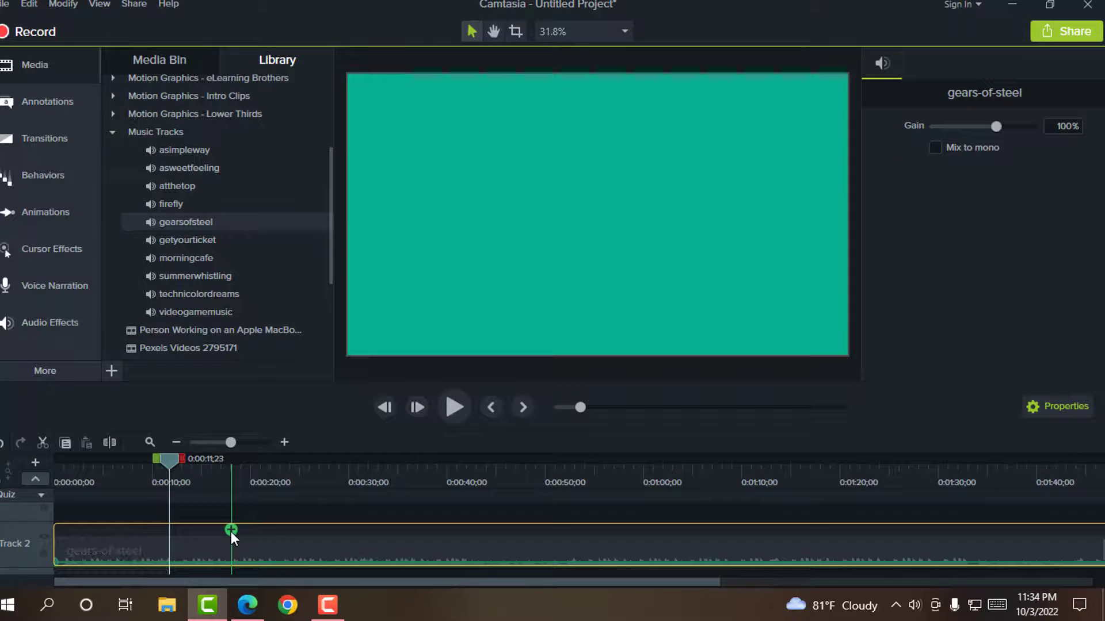
left_click(111, 449)
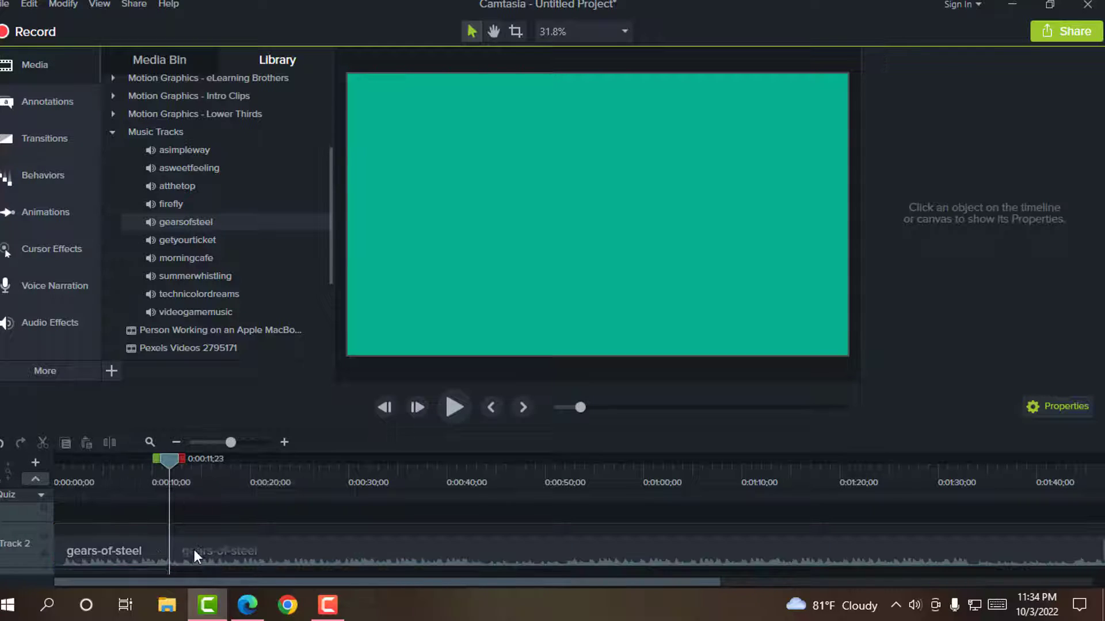
Separate the second part of the split gears-of-steel audio from the first and delete it.
left_click_drag(196, 550, 226, 545)
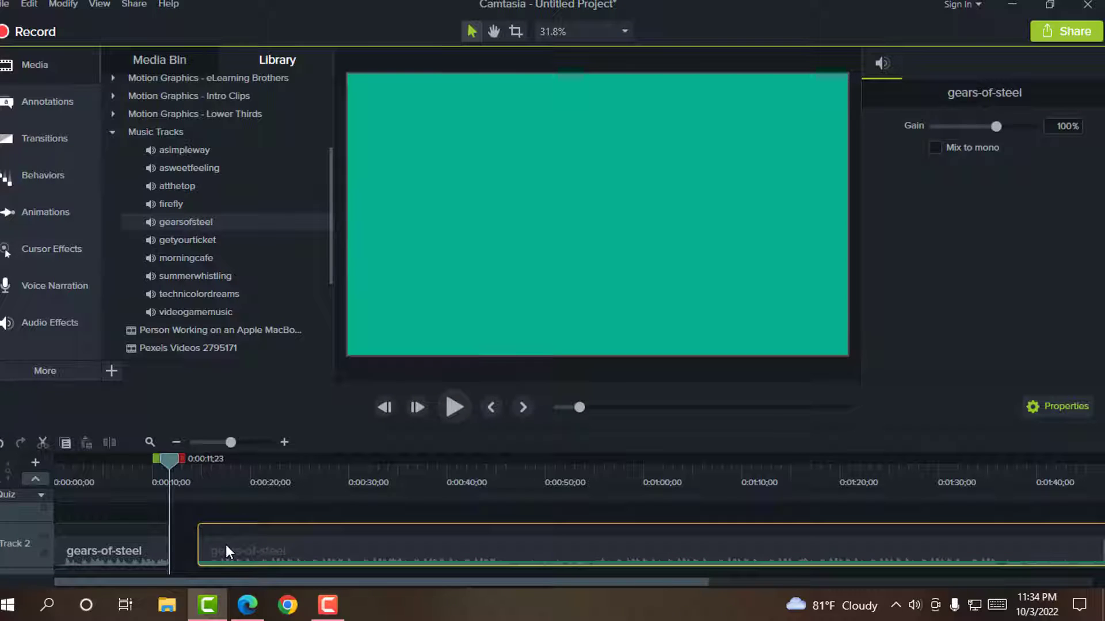
scroll(212, 546, "down", 1)
scroll(205, 543, "up", 1)
left_click_drag(233, 551, 208, 542)
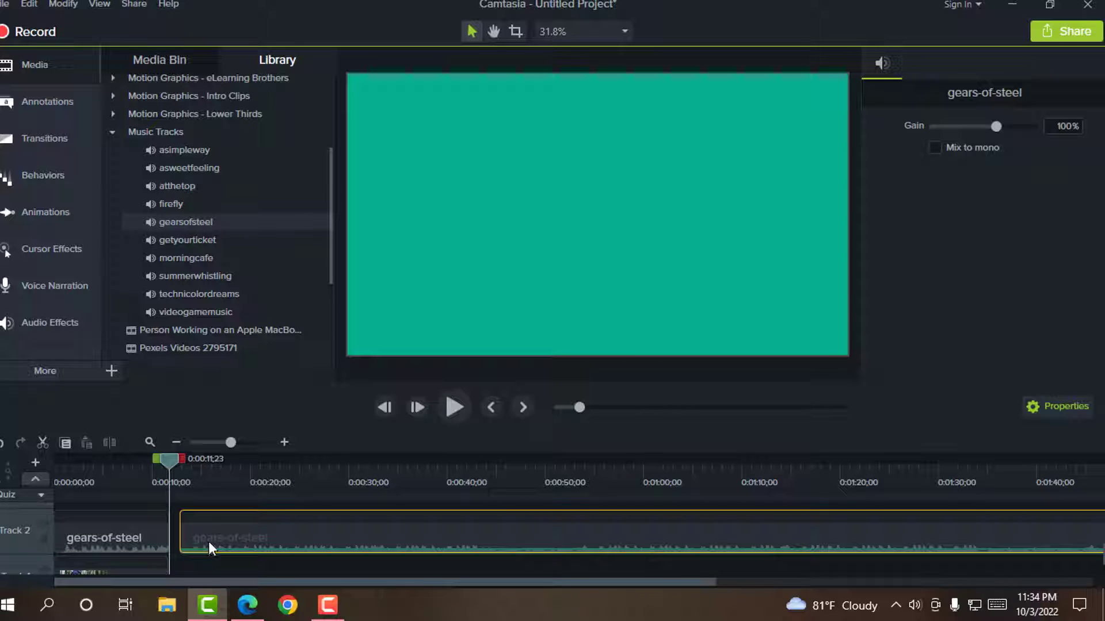
key("Delete")
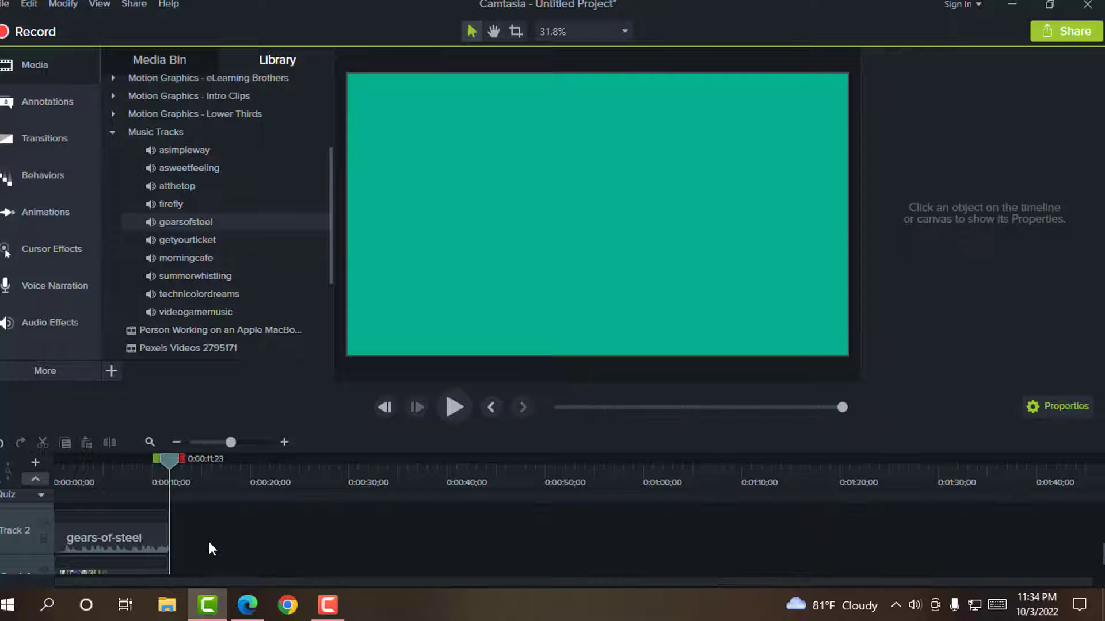
Return the playhead to the start of the timeline and preview the motorbike clip with the trimmed music.
left_click_drag(170, 465, 43, 483)
scroll(190, 546, "down", 1)
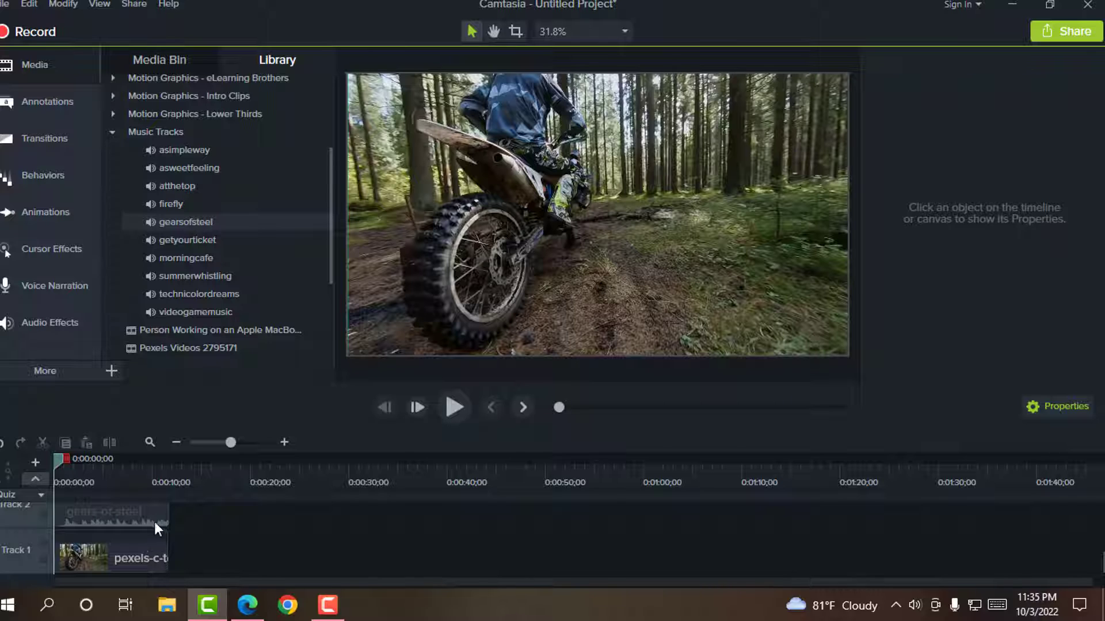
left_click(153, 515)
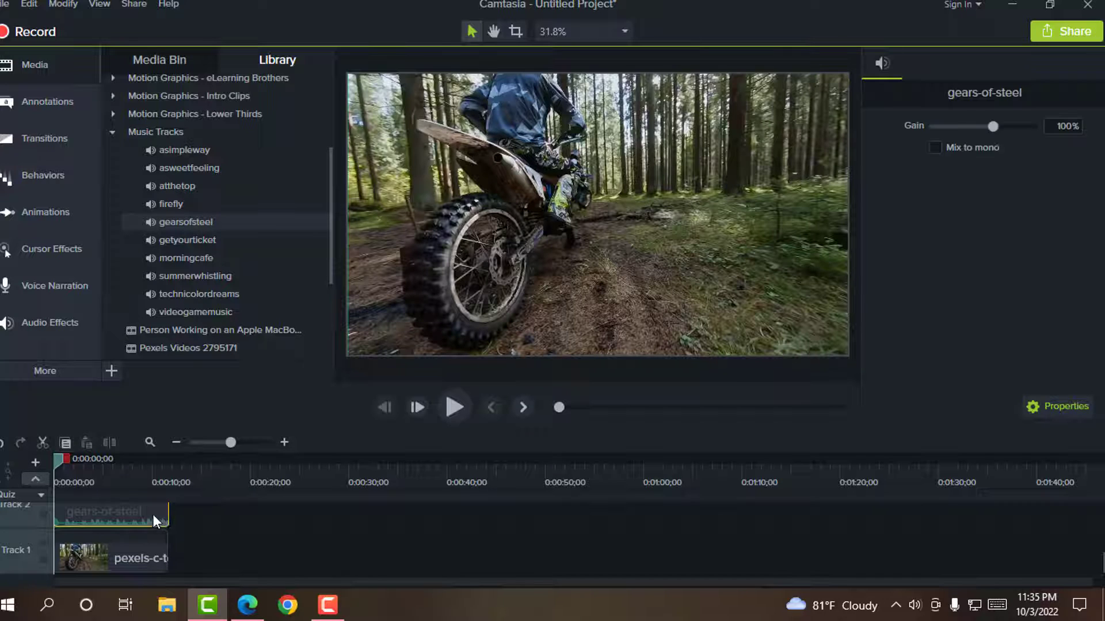
left_click(453, 408)
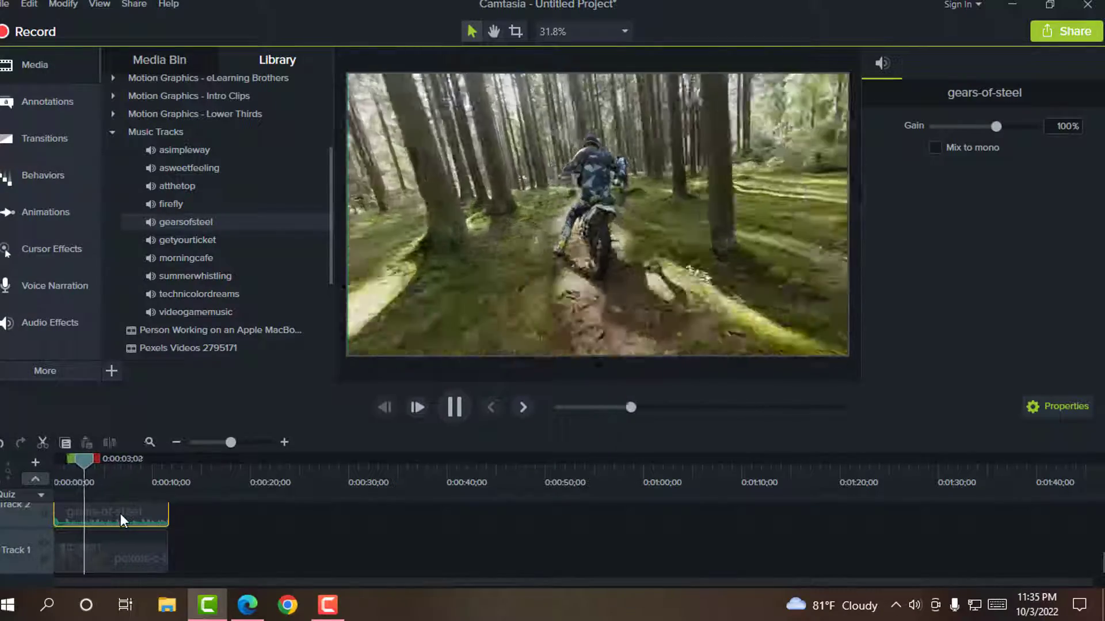
key("space")
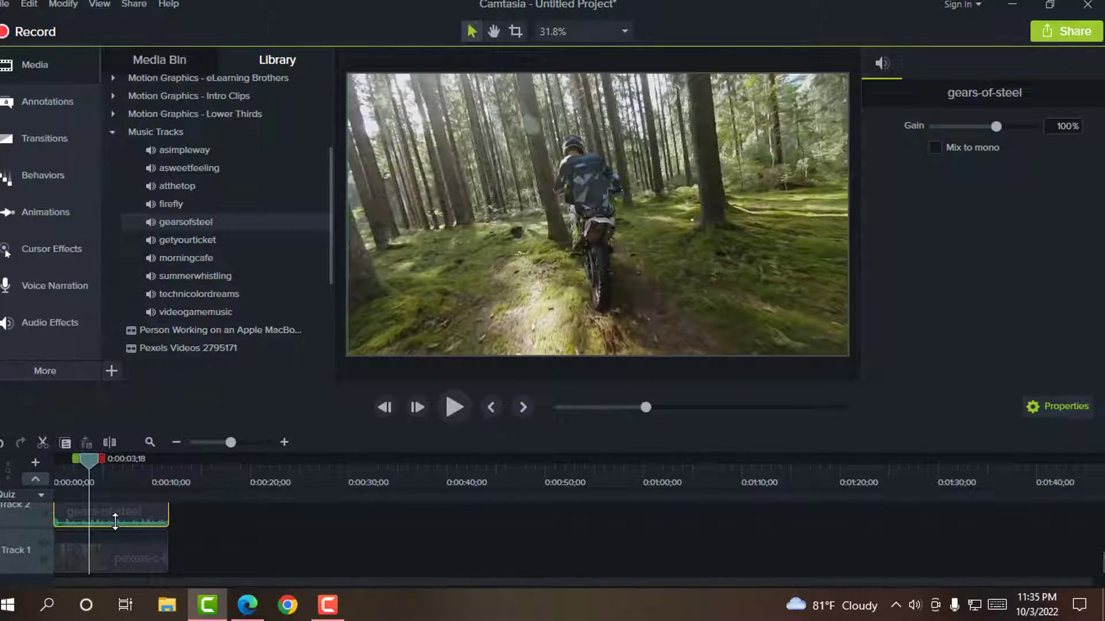
Lower the volume of the trimmed gears-of-steel audio further and play the opening of the timeline.
left_click_drag(115, 522, 115, 525)
key("space")
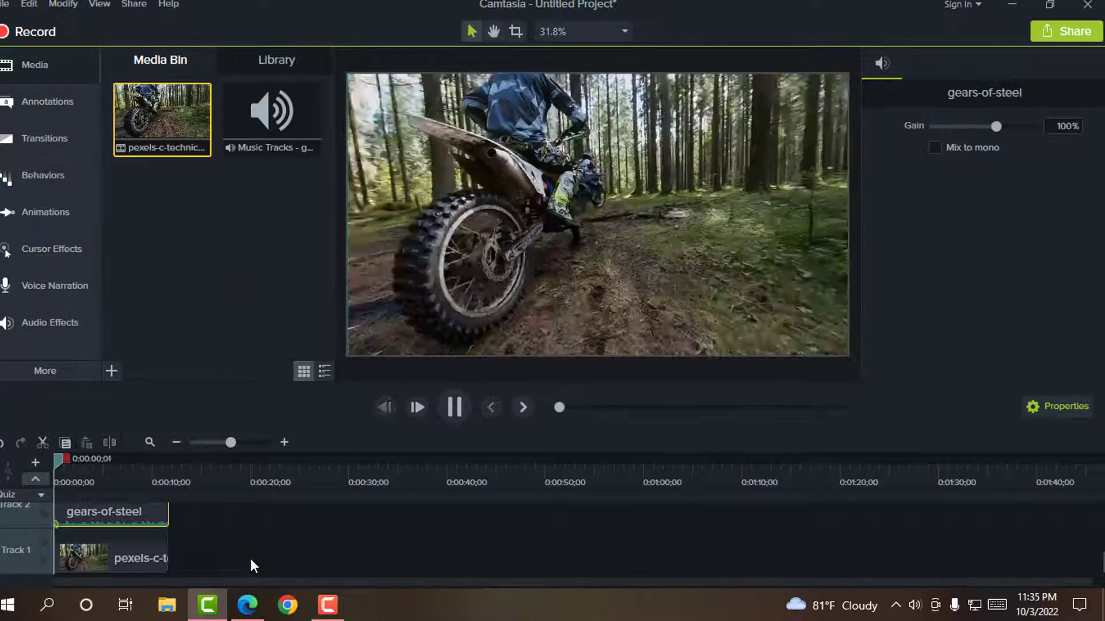
key("space")
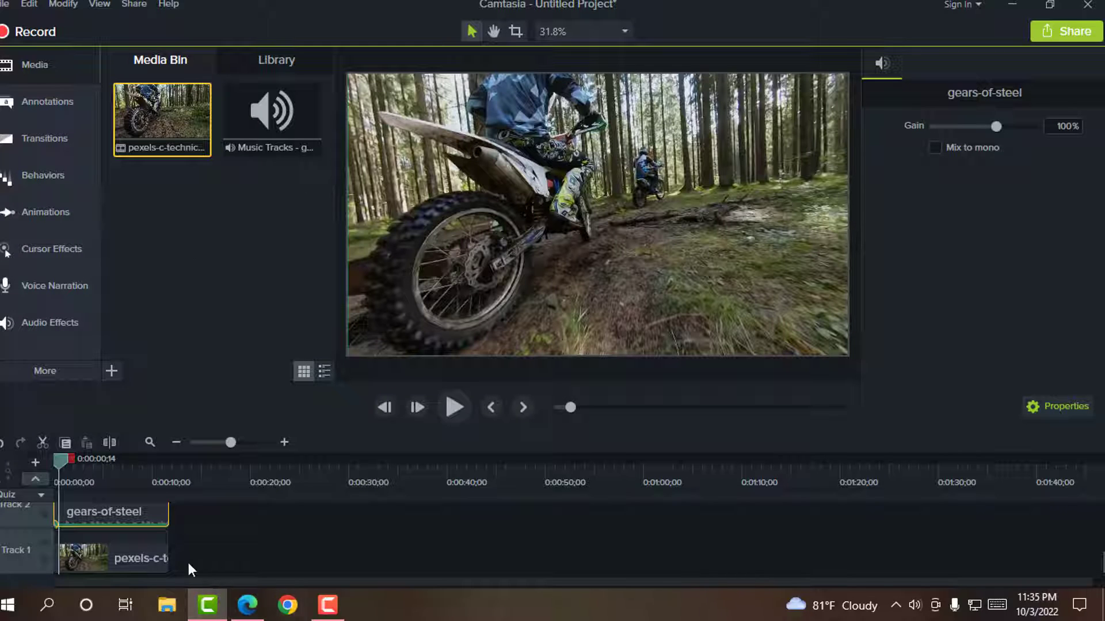
Play the motorbike clip on Track 1 from the start and split it at 0:00:02;15.
left_click(88, 557)
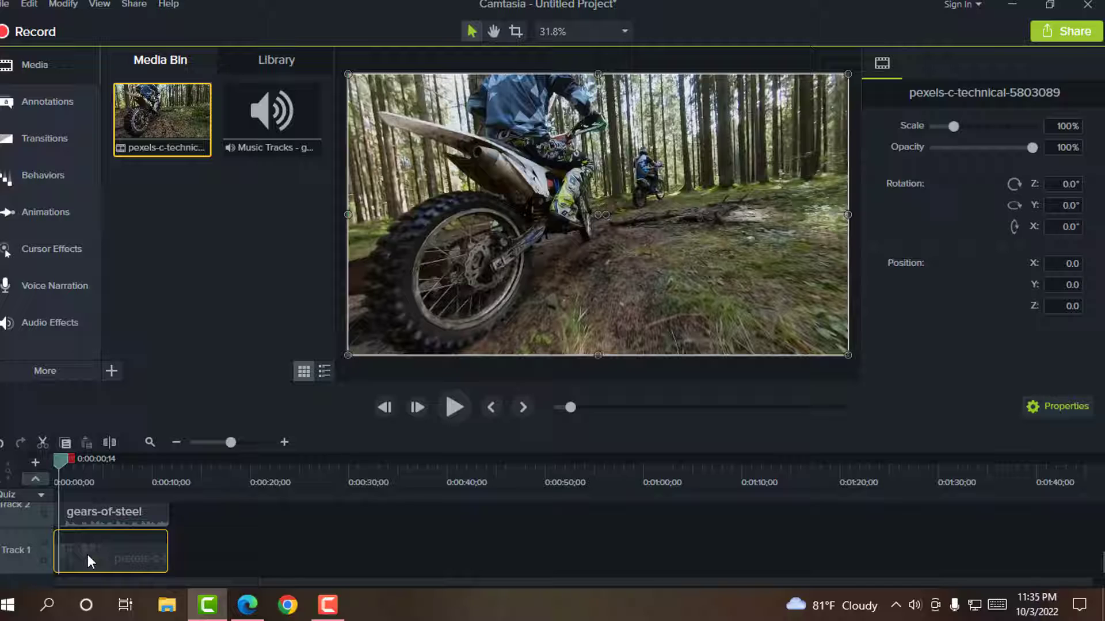
left_click_drag(58, 459, 44, 468)
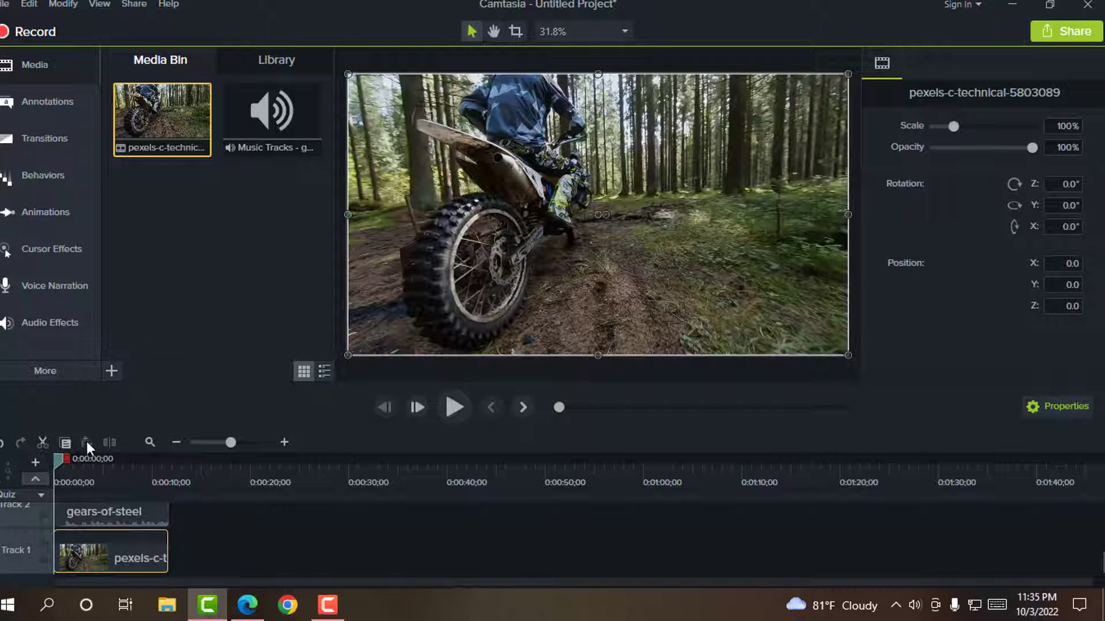
key("space")
left_click(43, 148)
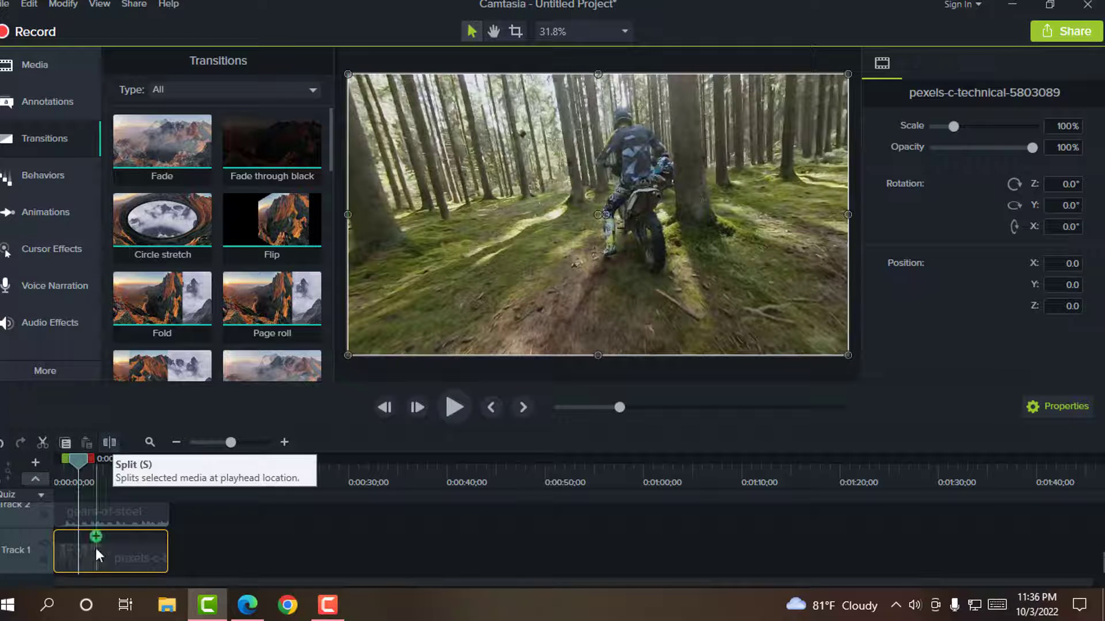
left_click(118, 505)
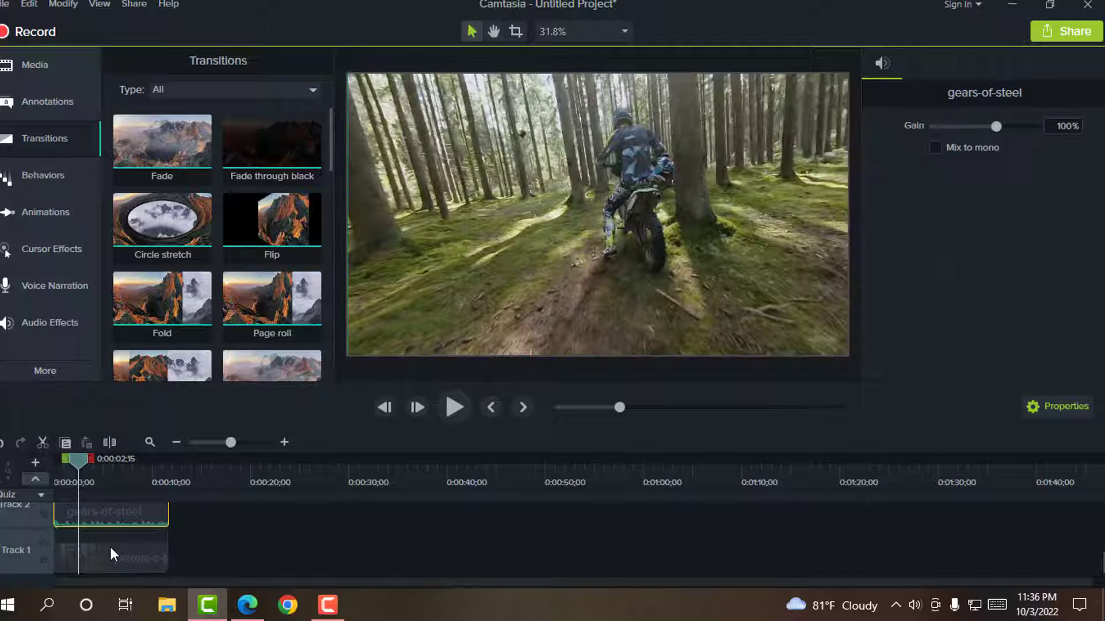
left_click(111, 547)
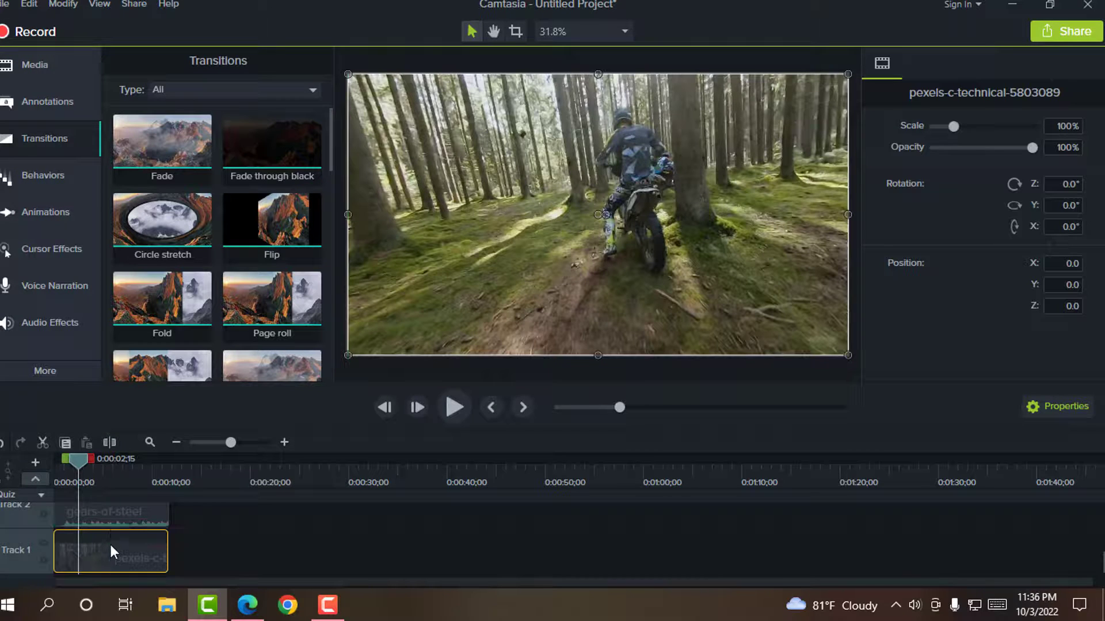
left_click(112, 439)
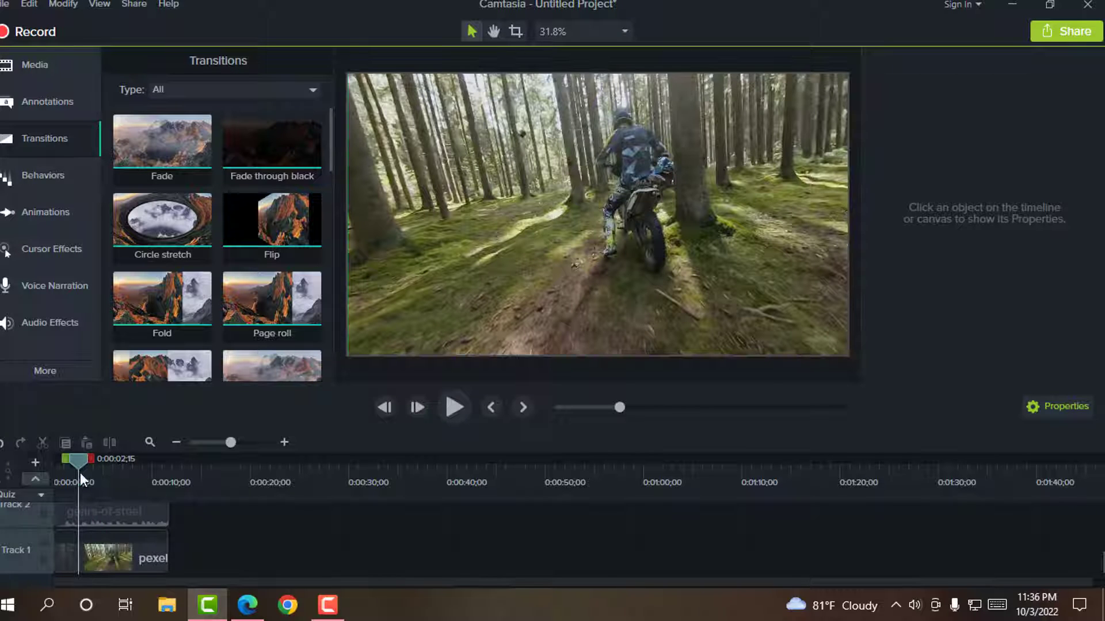
Add the Fold transition at the cut between the two motorbike clip parts and preview it from 0:00:00;25.
left_click(103, 558)
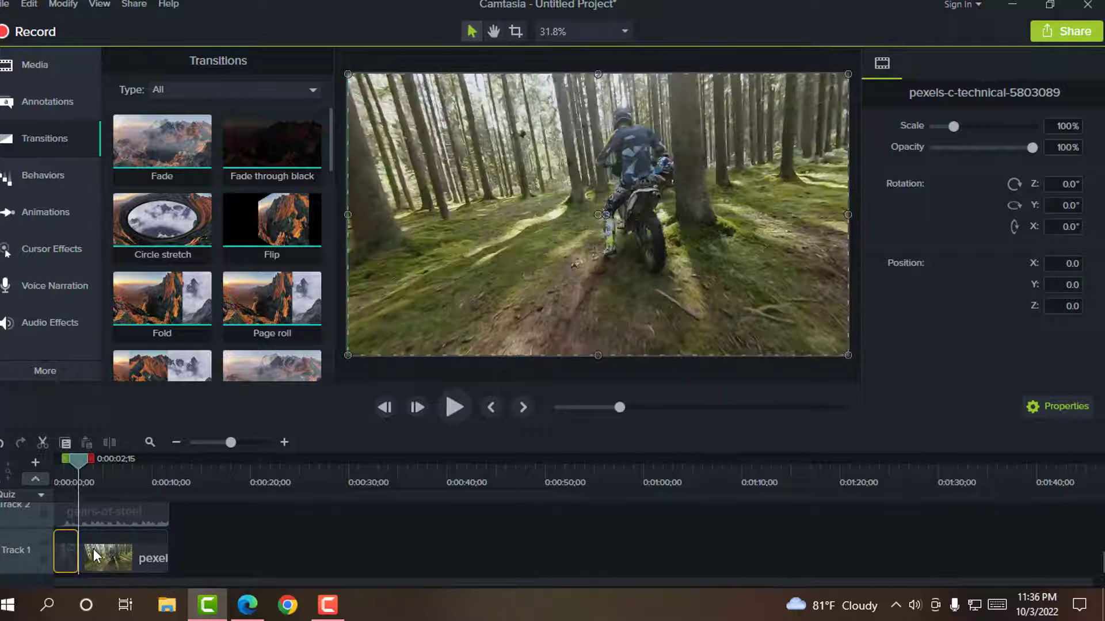
left_click_drag(74, 465, 62, 471)
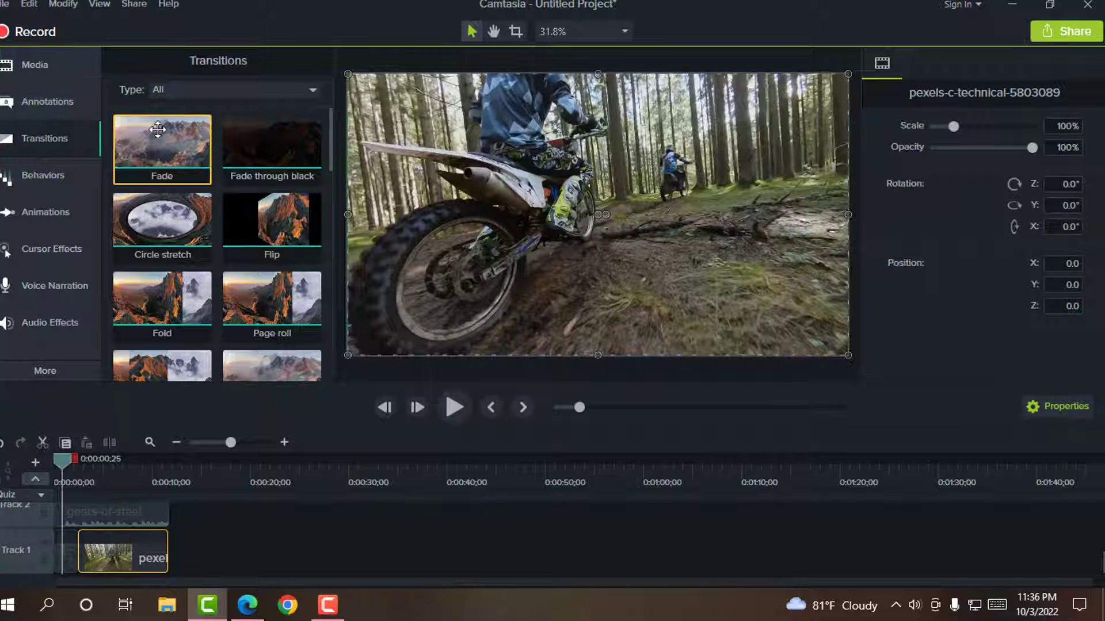
scroll(220, 299, "down", 1)
left_click(173, 254)
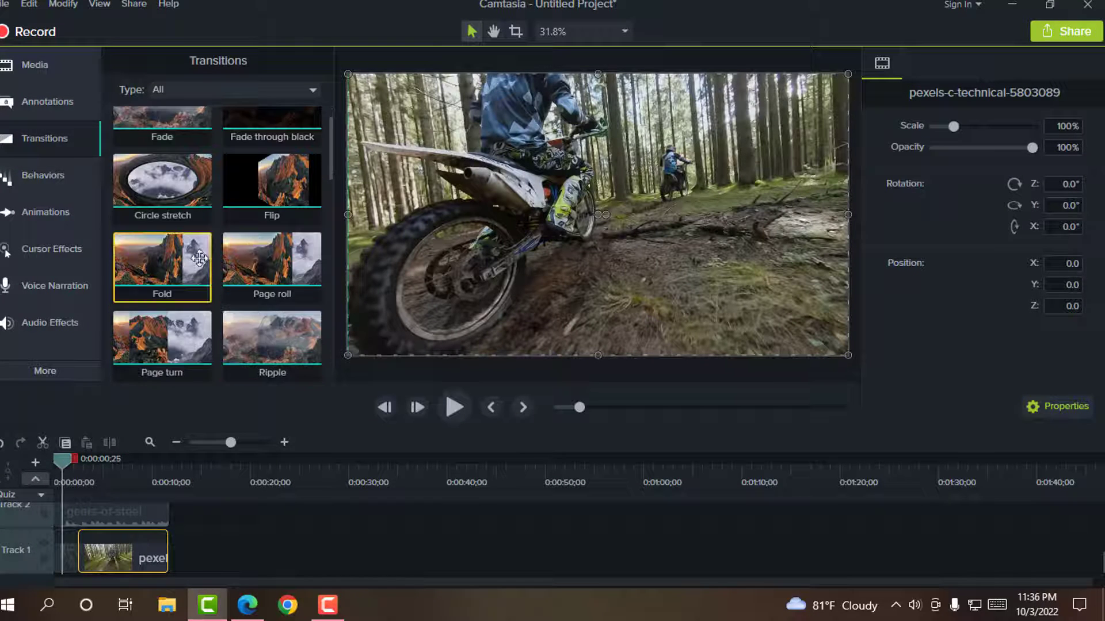
left_click_drag(172, 254, 75, 550)
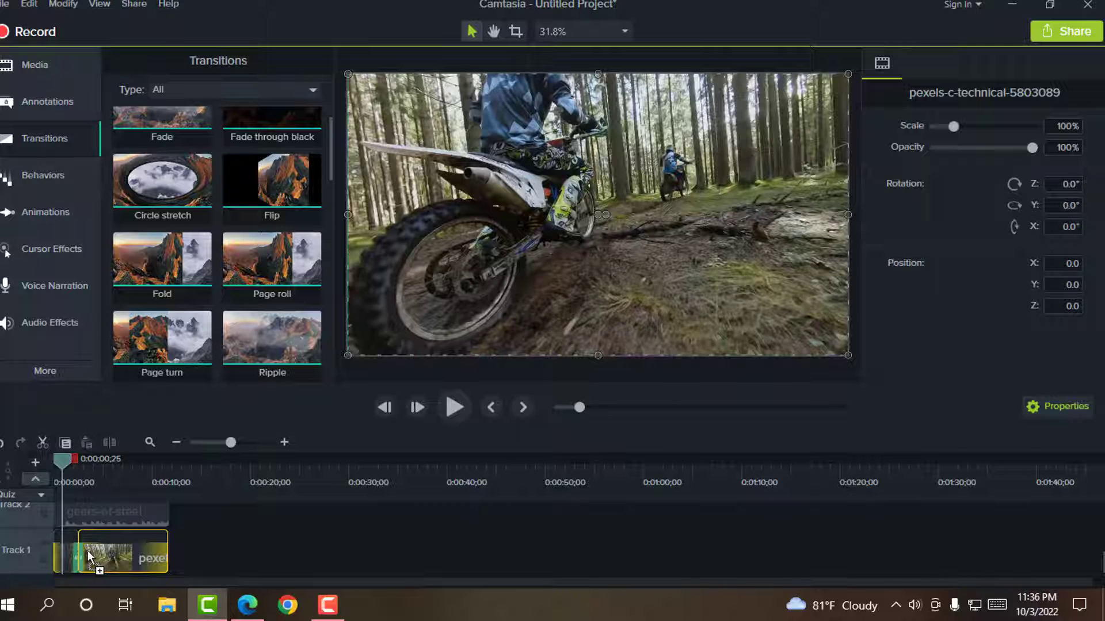
mouse_move(89, 557)
left_mouse_down()
mouse_move(124, 544)
mouse_move(82, 551)
mouse_move(103, 553)
mouse_move(73, 562)
mouse_move(86, 568)
left_mouse_up()
left_click_drag(86, 558, 87, 558)
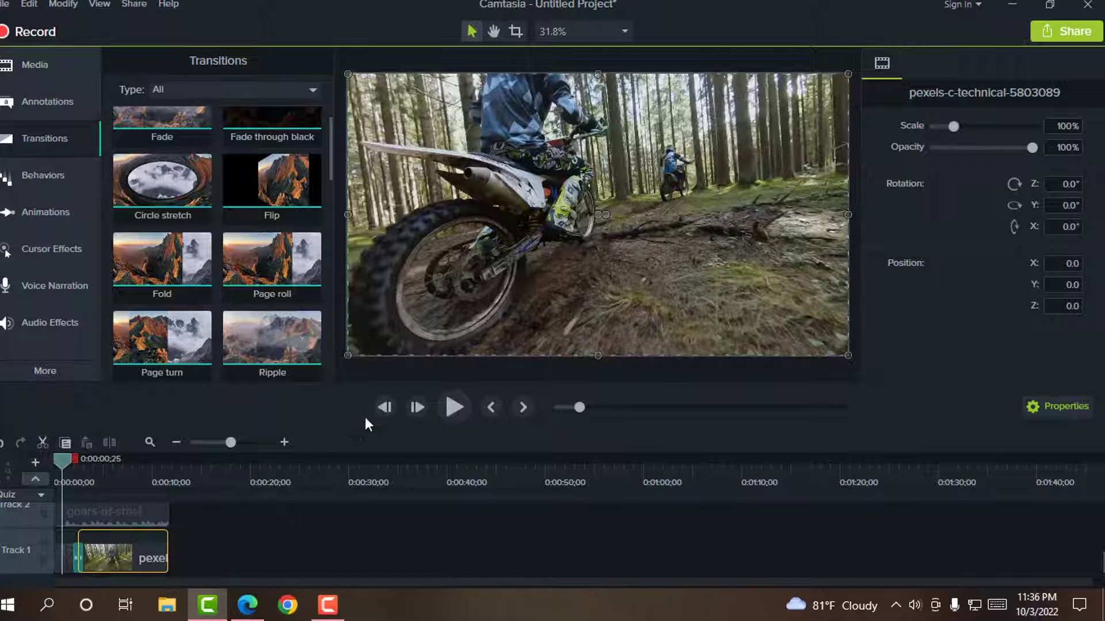
left_click(454, 407)
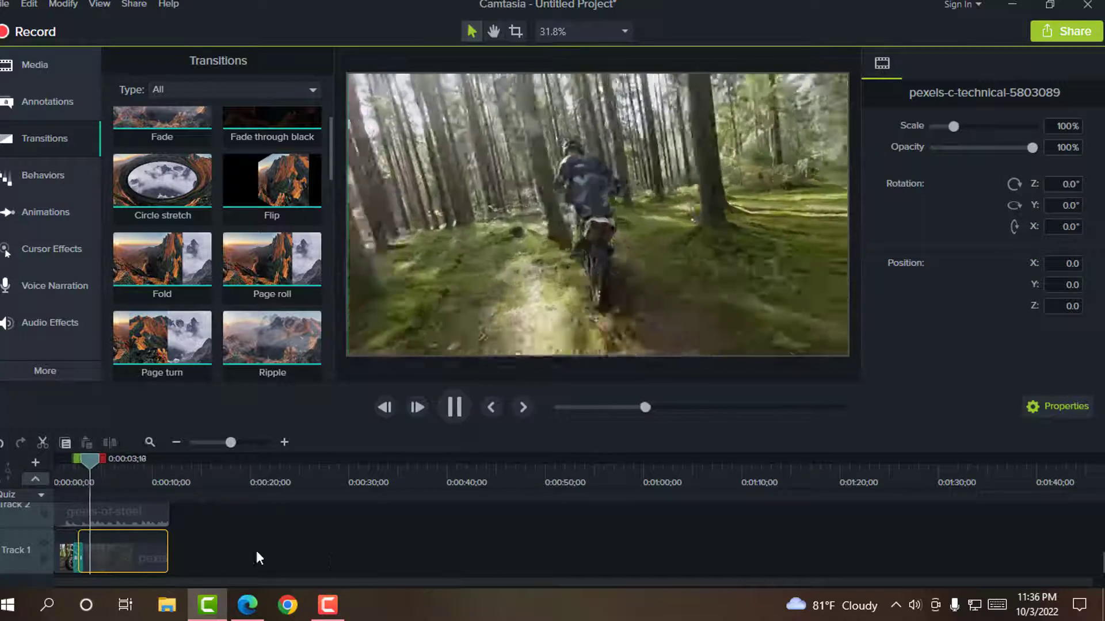
left_click(103, 457)
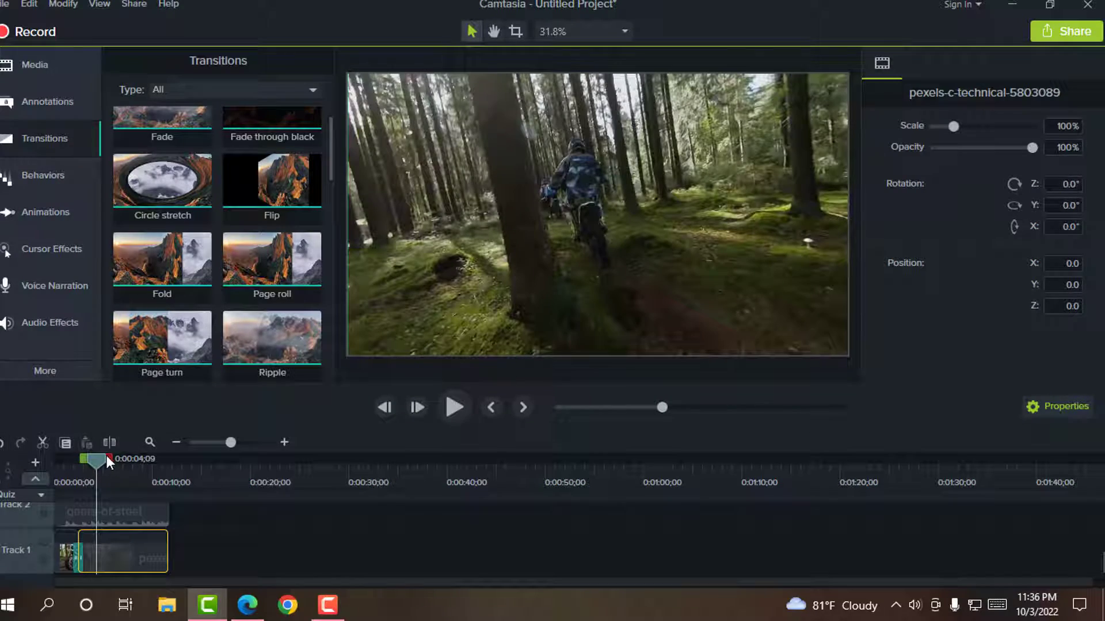
Split the motorbike clip part after the Fold transition at 0:00:04;17.
left_click(127, 537)
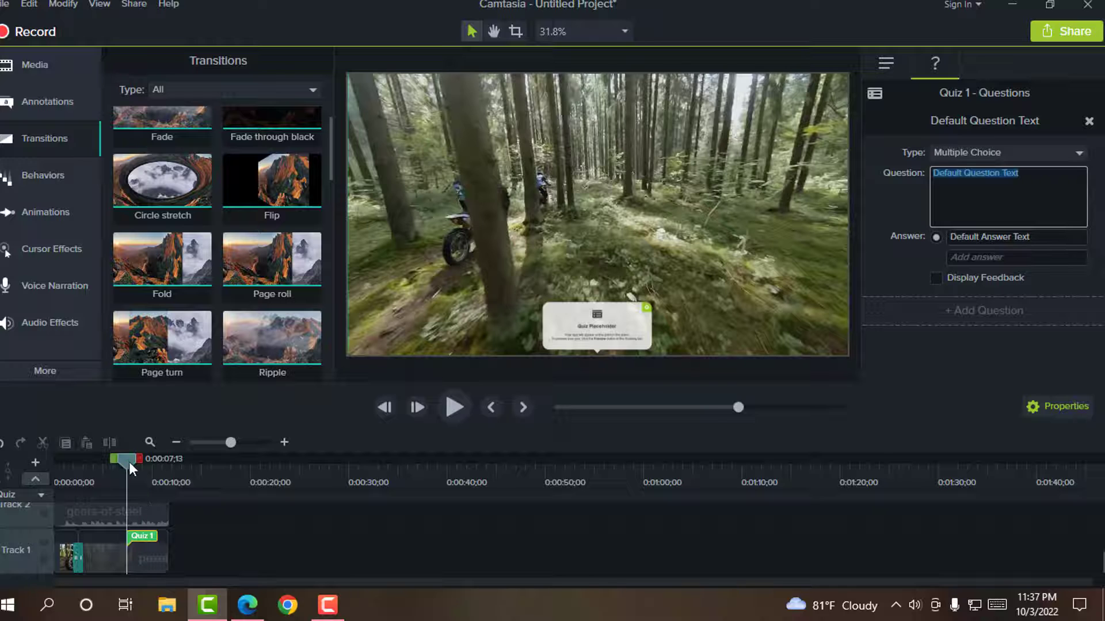
left_click_drag(128, 461, 93, 480)
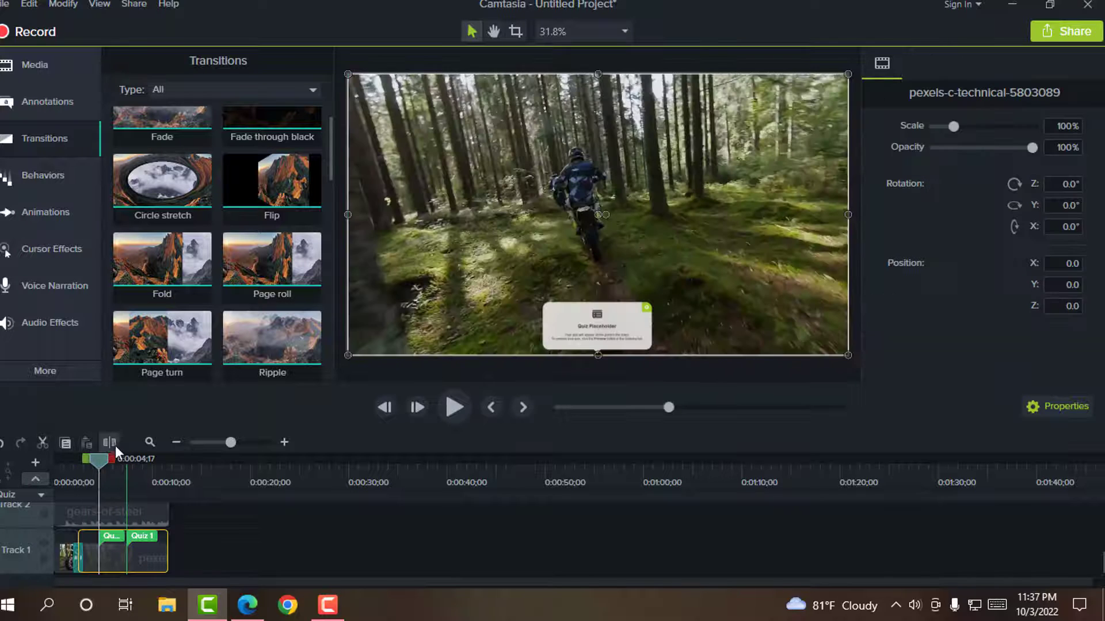
left_click(114, 446)
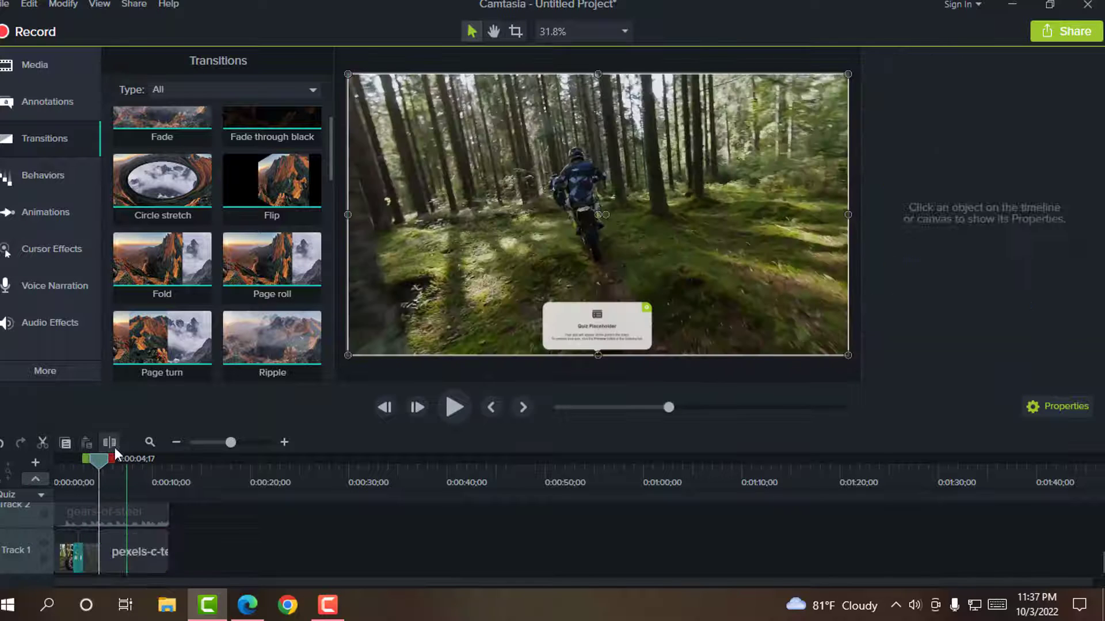
Add the Flip transition at the second cut on Track 1 and preview it from 0:00:03;07.
left_click_drag(99, 470, 85, 471)
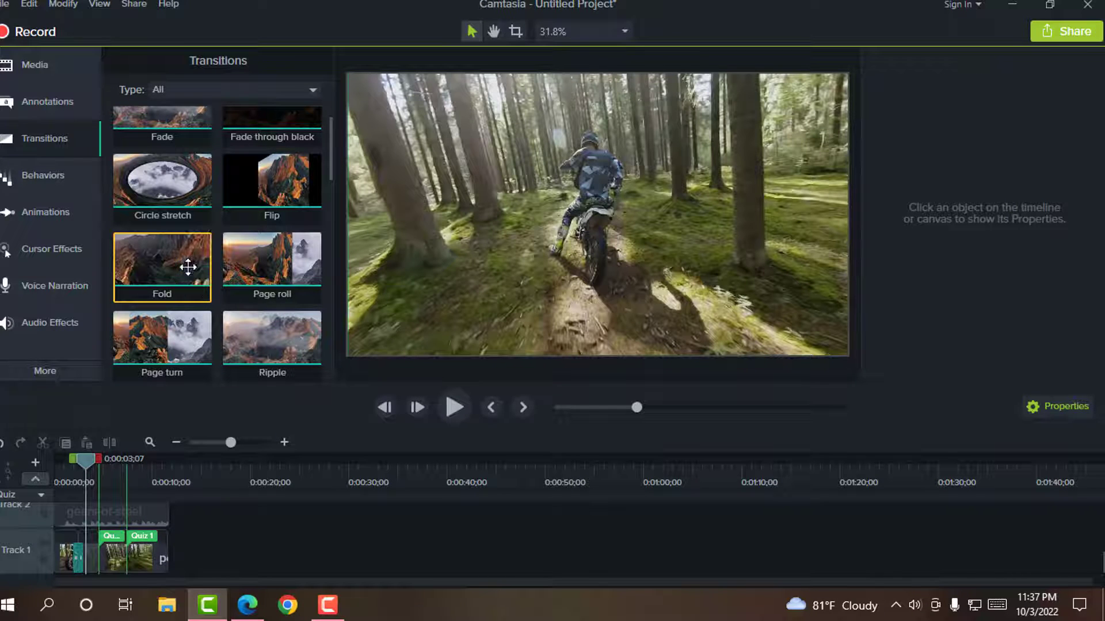
scroll(256, 247, "up", 1)
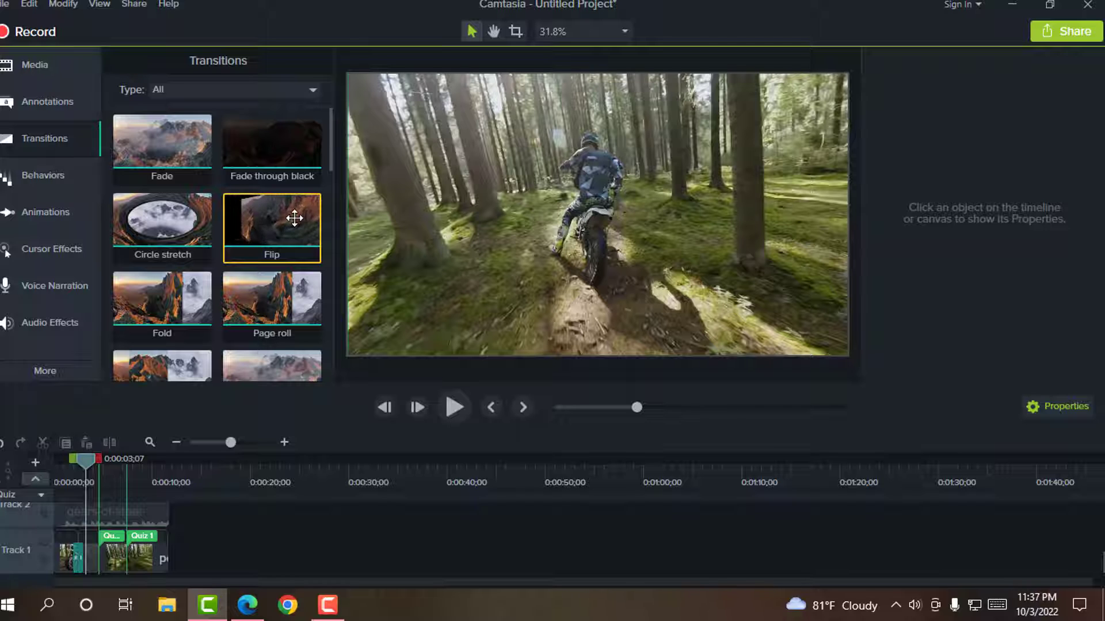
left_click_drag(294, 218, 95, 543)
key("space")
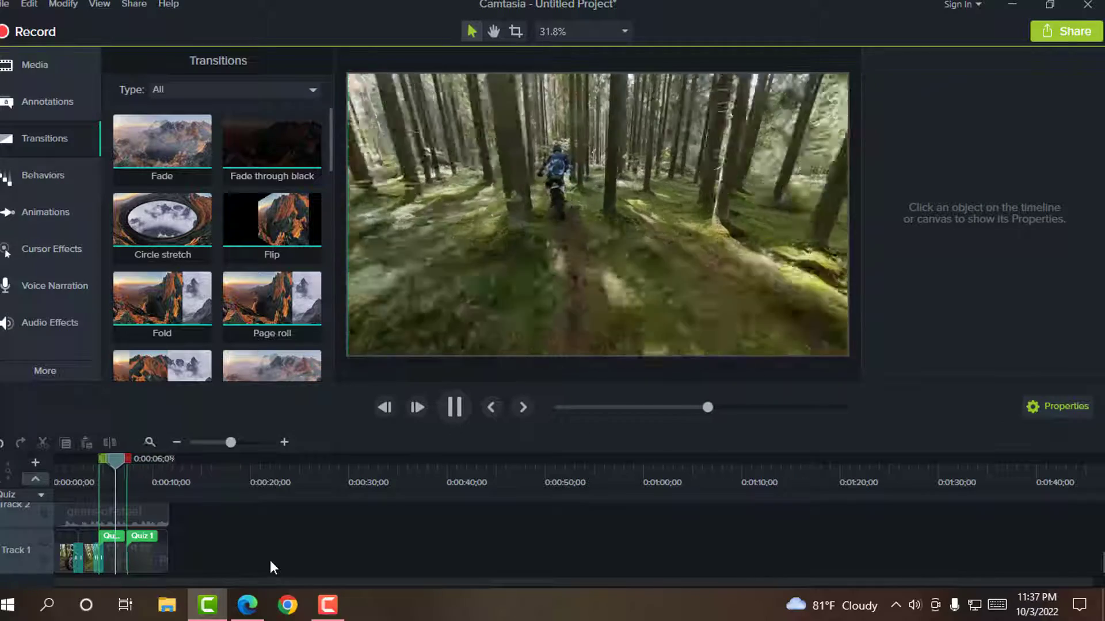
key("space")
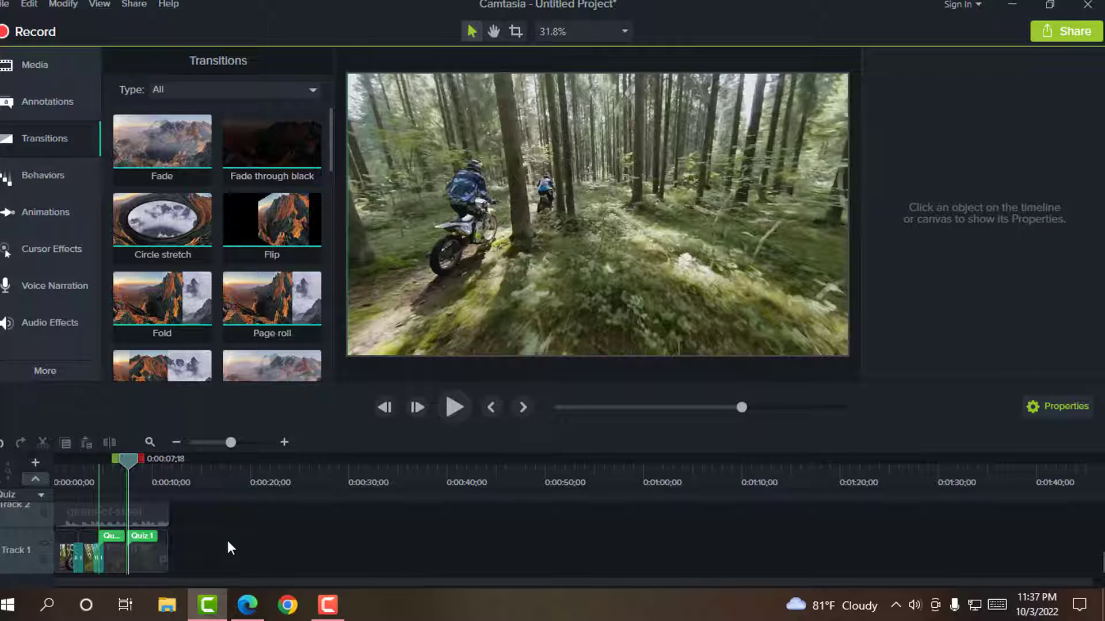
Delete the two stray quiz markers from the last motorbike clip part on Track 1.
left_click(147, 557)
left_click_drag(122, 462, 145, 500)
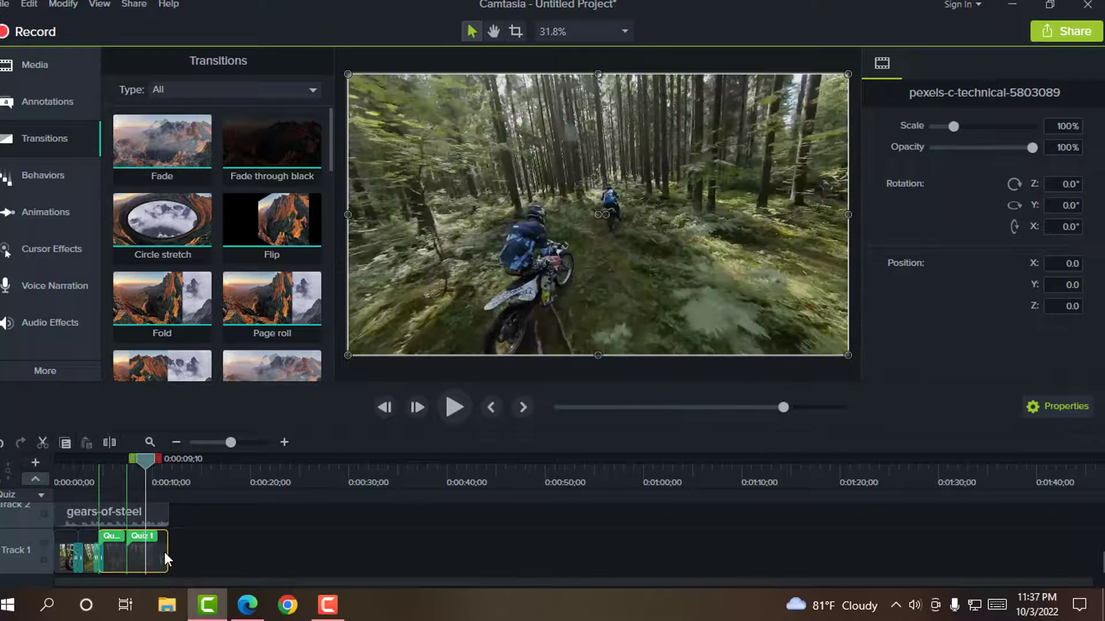
left_click(216, 543)
left_click(154, 553)
left_click(131, 535)
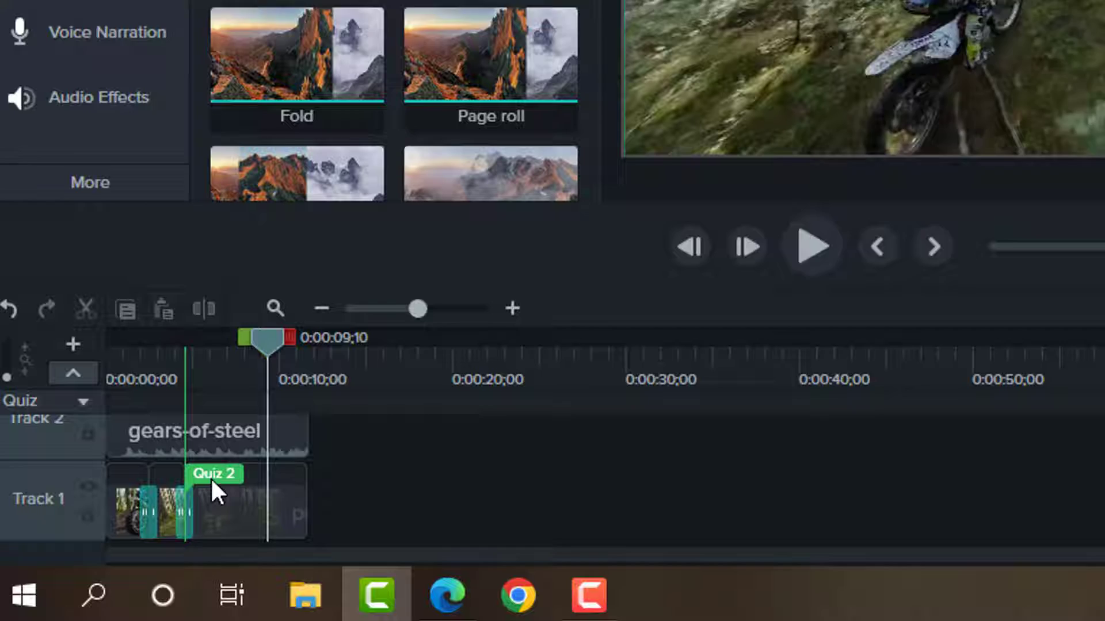
key("Delete")
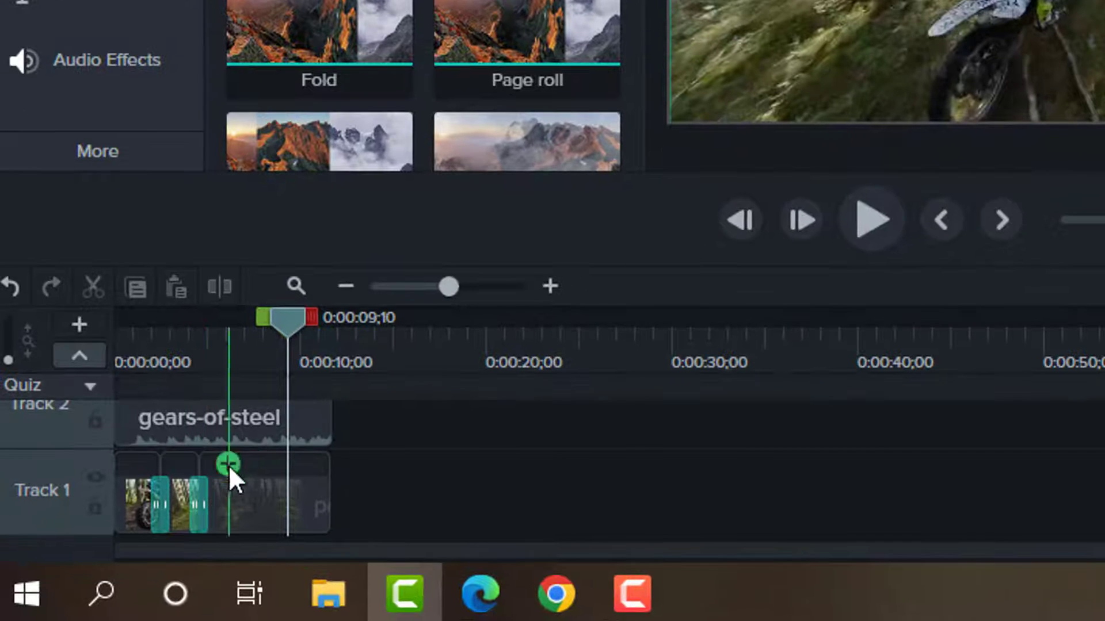
Move the last motorbike clip part away to around the 30-second mark and split it at 0:00:30;20.
left_click_drag(226, 500, 681, 485)
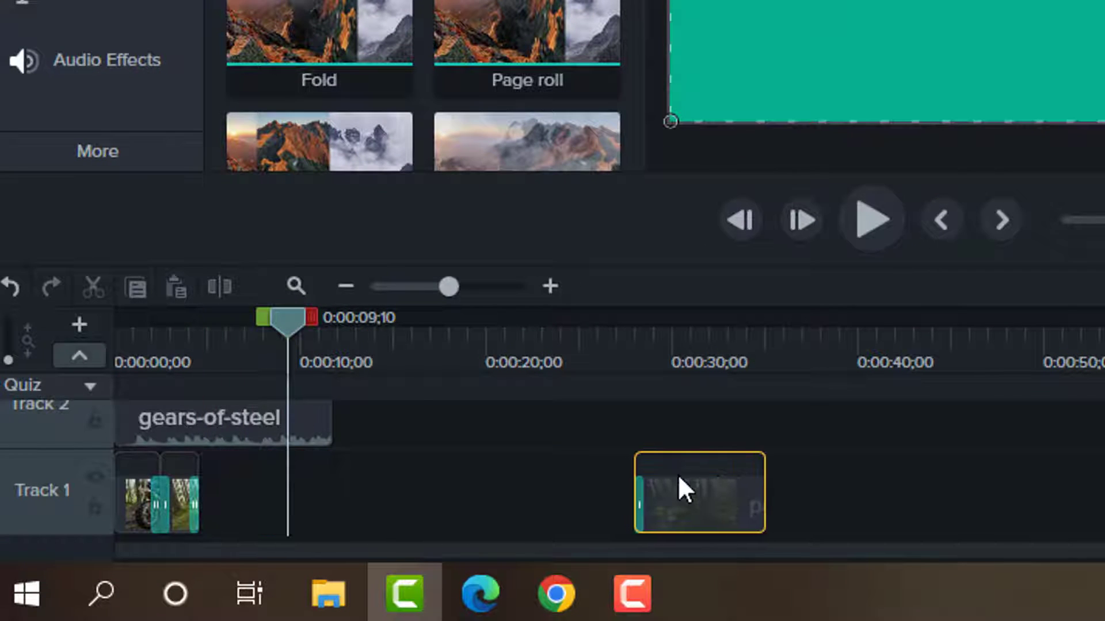
left_click_drag(311, 320, 688, 370)
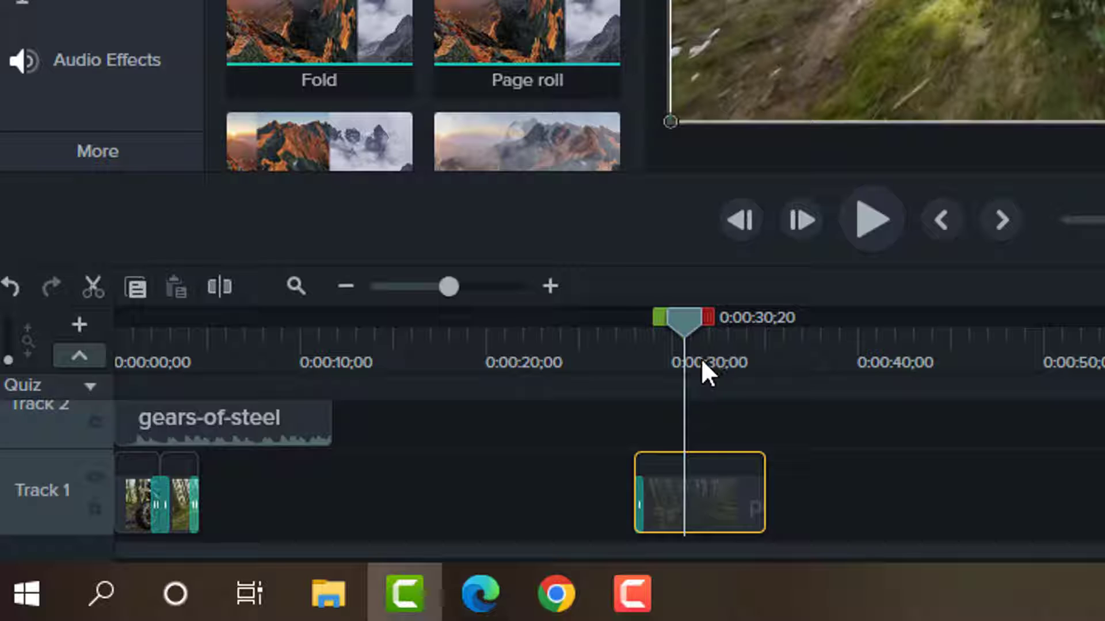
left_click_drag(727, 501, 729, 500)
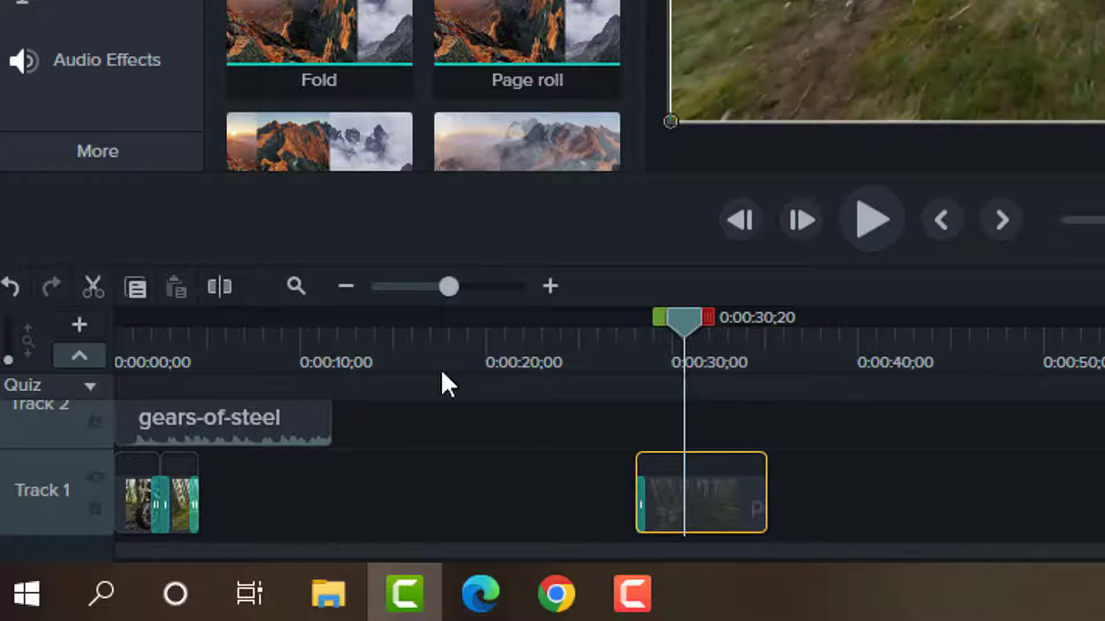
left_click(215, 289)
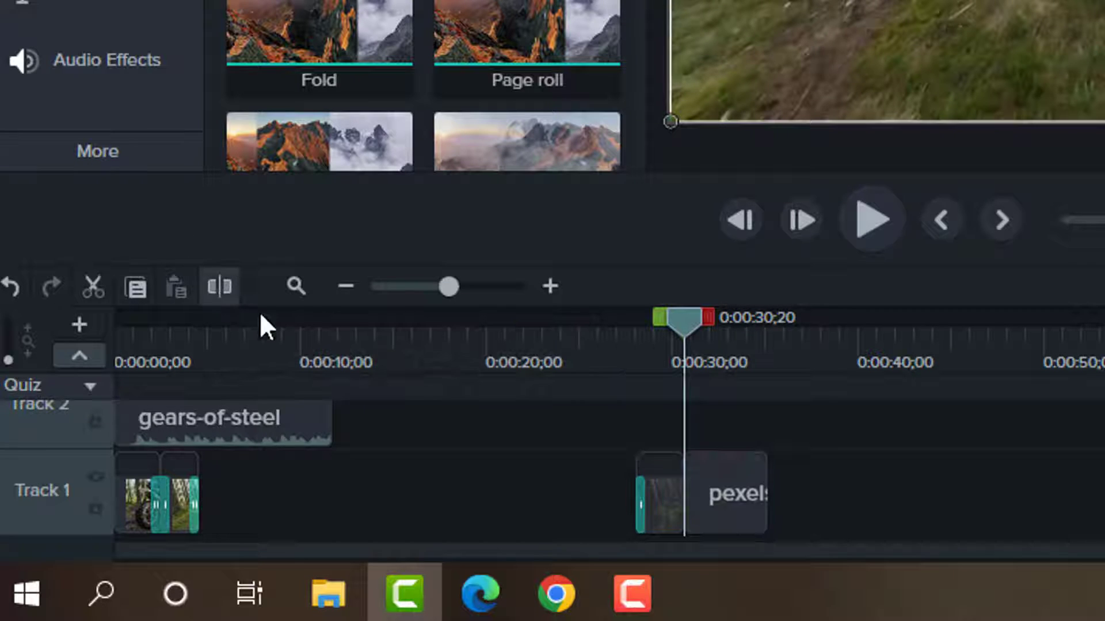
Split the rear piece of the moved motorbike clip part again at 0:00:32;17.
left_click(736, 464)
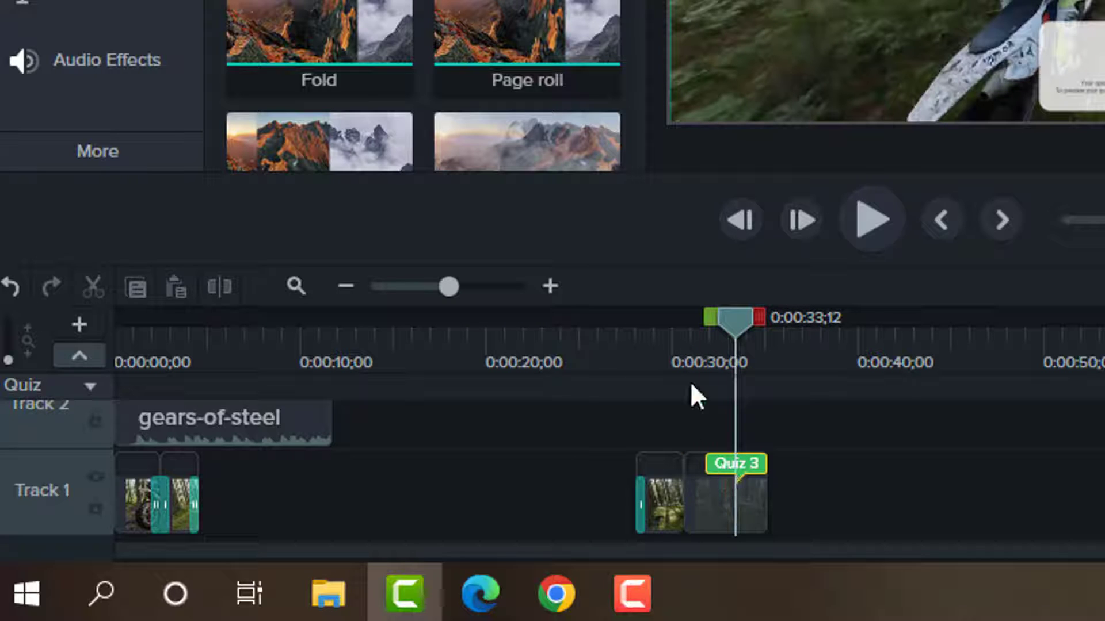
left_click_drag(730, 323, 715, 375)
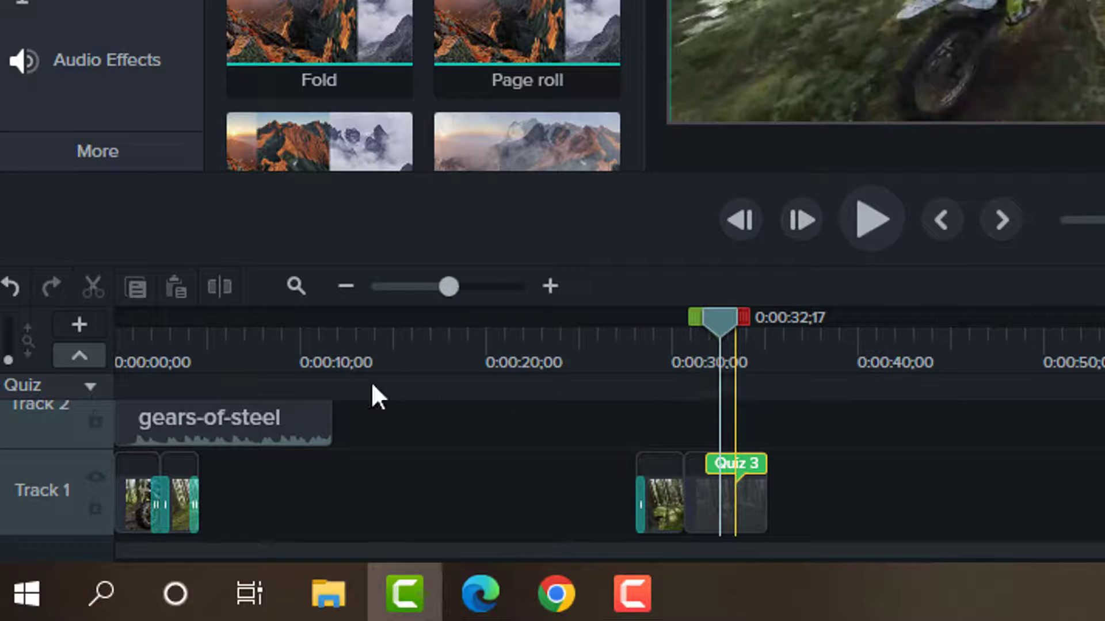
left_click(756, 500)
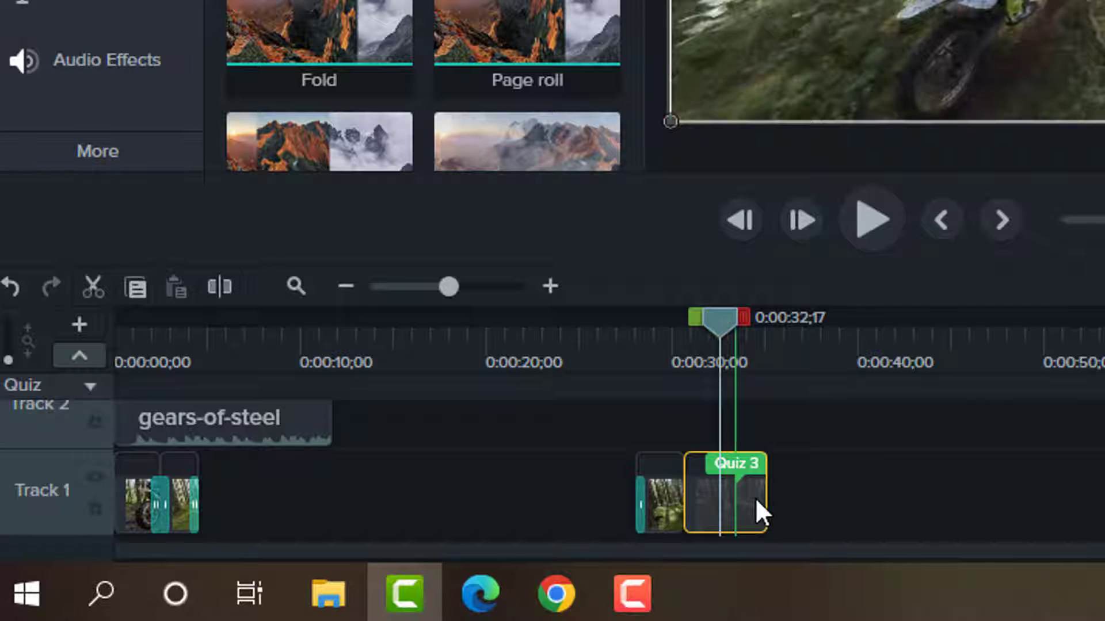
left_click(227, 280)
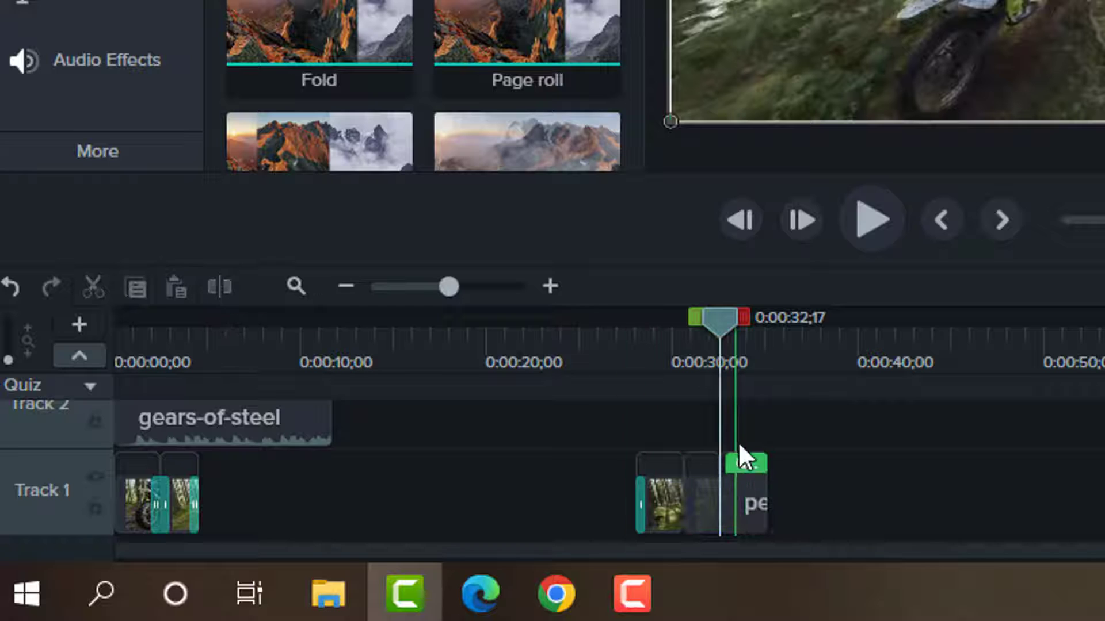
Spread the three pieces of the moved clip part apart on Track 1 and delete the middle one.
left_click(712, 488)
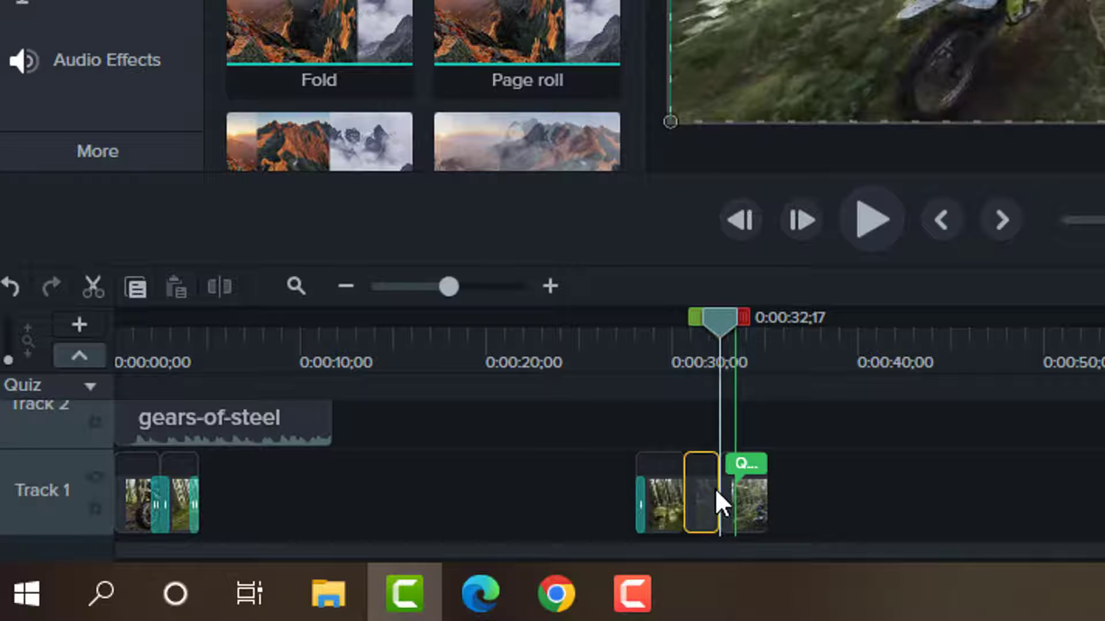
left_click(755, 498)
left_click(695, 505)
left_click_drag(674, 497, 644, 499)
left_click_drag(754, 498, 790, 498)
left_click(706, 498)
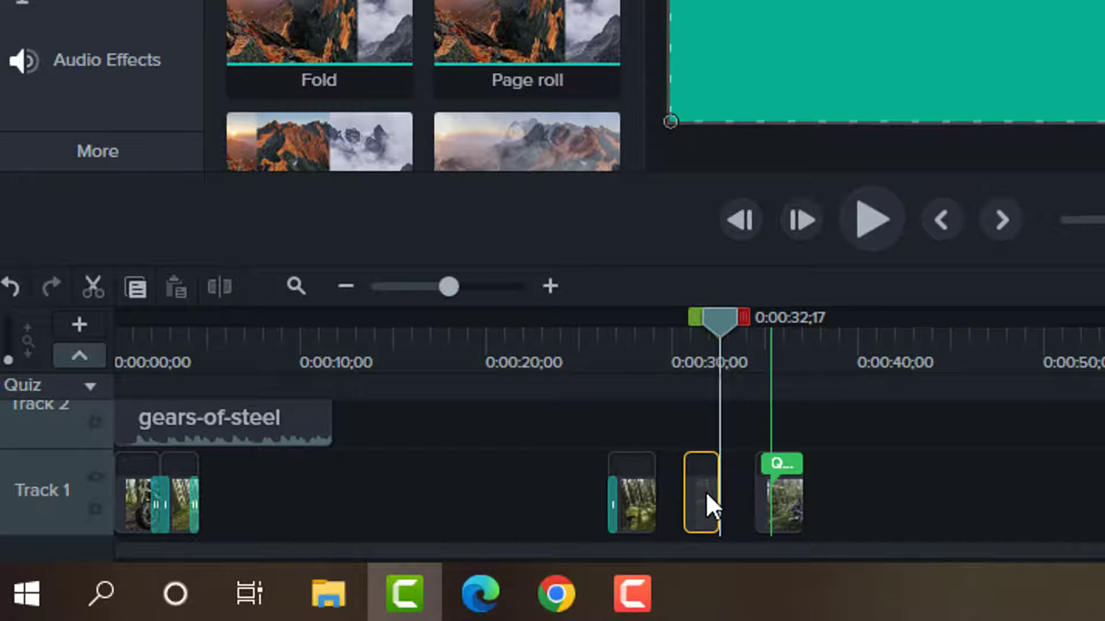
key("Delete")
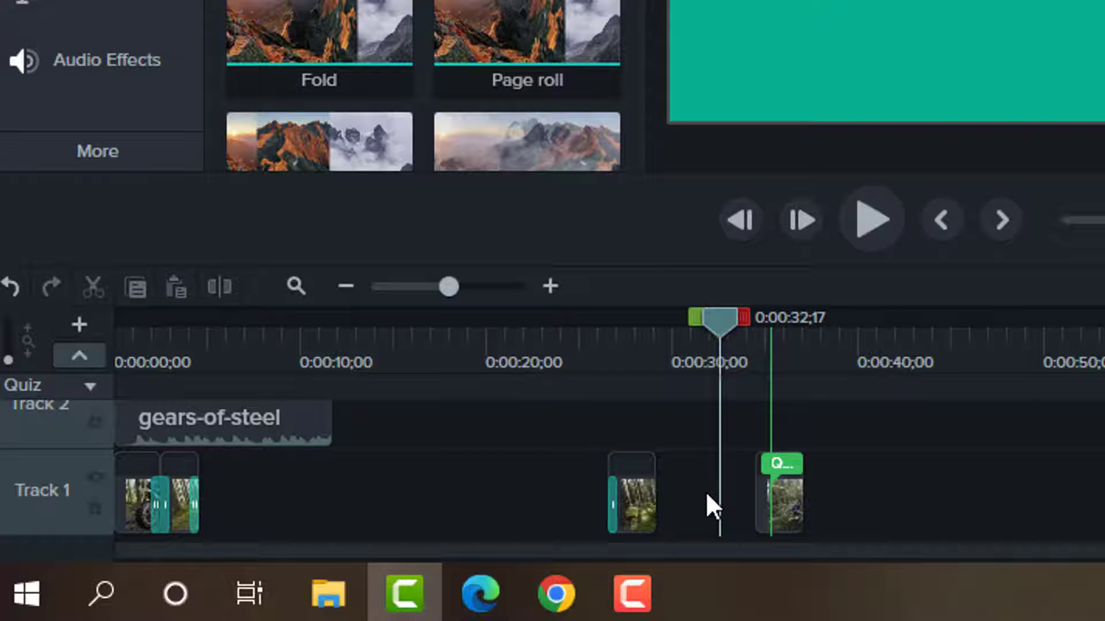
Move the two remaining motorbike pieces back against the earlier clips on Track 1 to close the gaps, and briefly play the sequence.
left_click_drag(773, 500, 213, 524)
left_click(581, 361)
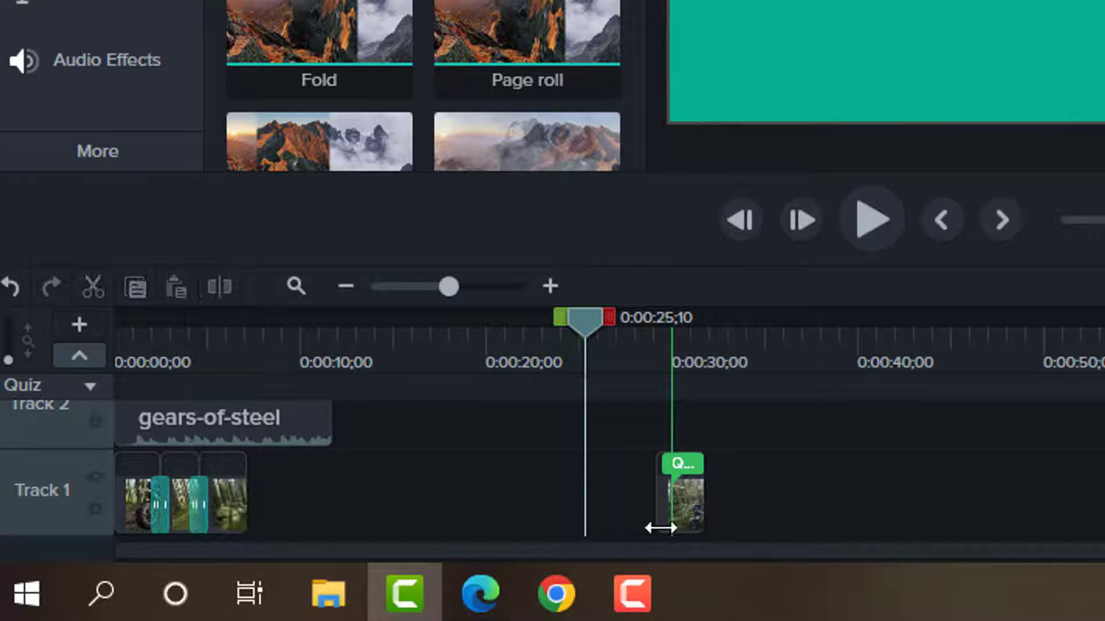
left_click_drag(675, 502, 266, 512)
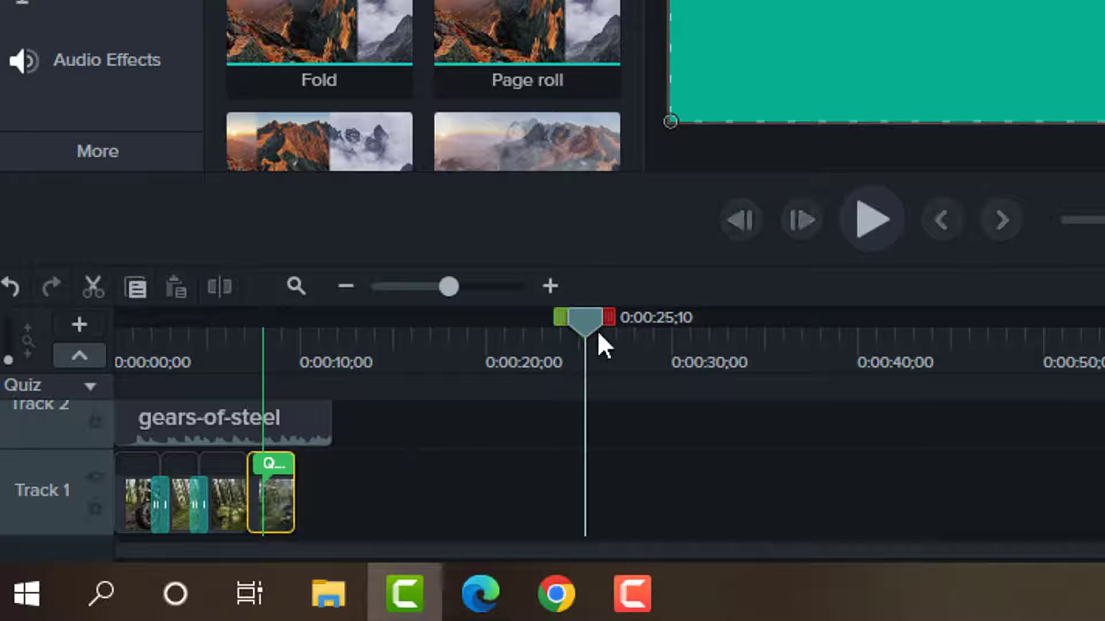
key("space")
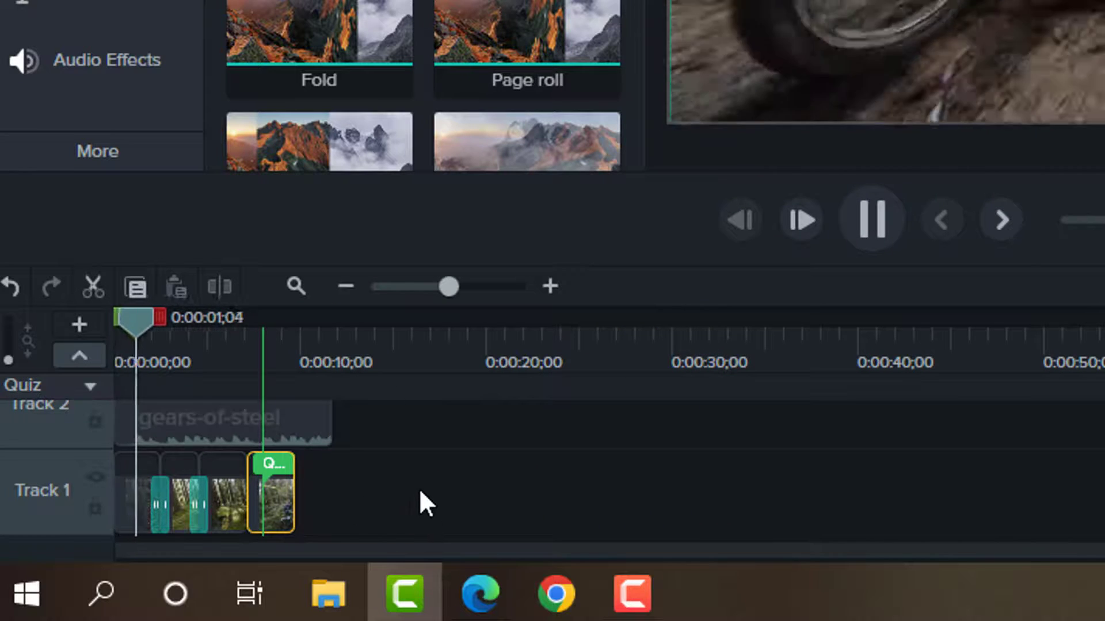
key("space")
Raise the gears-of-steel music volume on Track 2, add audio points along the clip and shift them to varying levels.
left_click(220, 443)
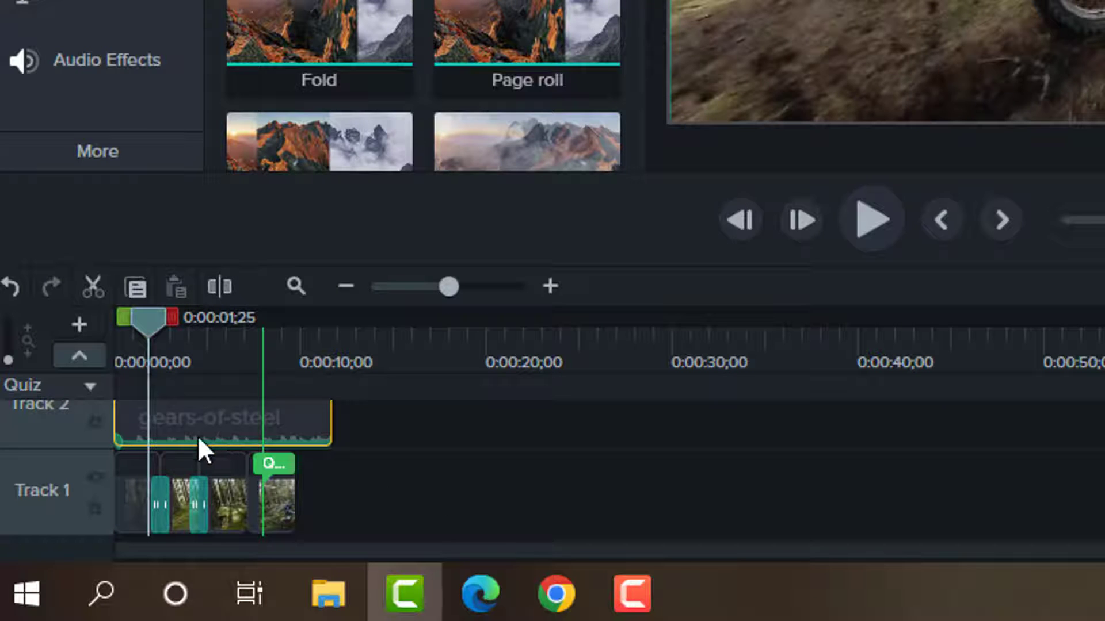
left_click_drag(194, 438, 206, 423)
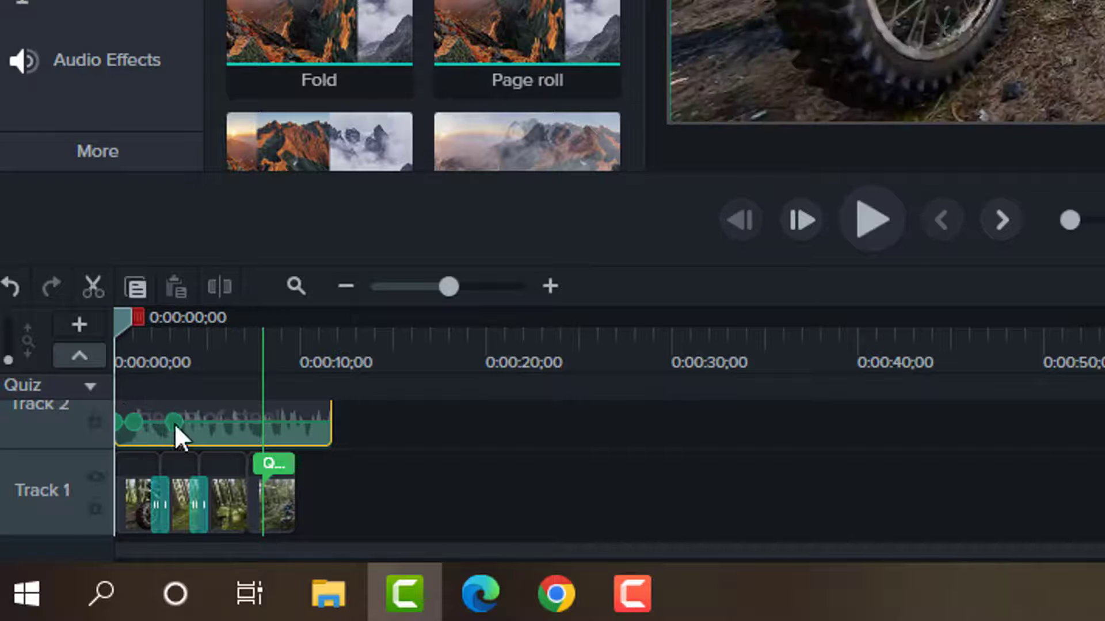
double_click(229, 422)
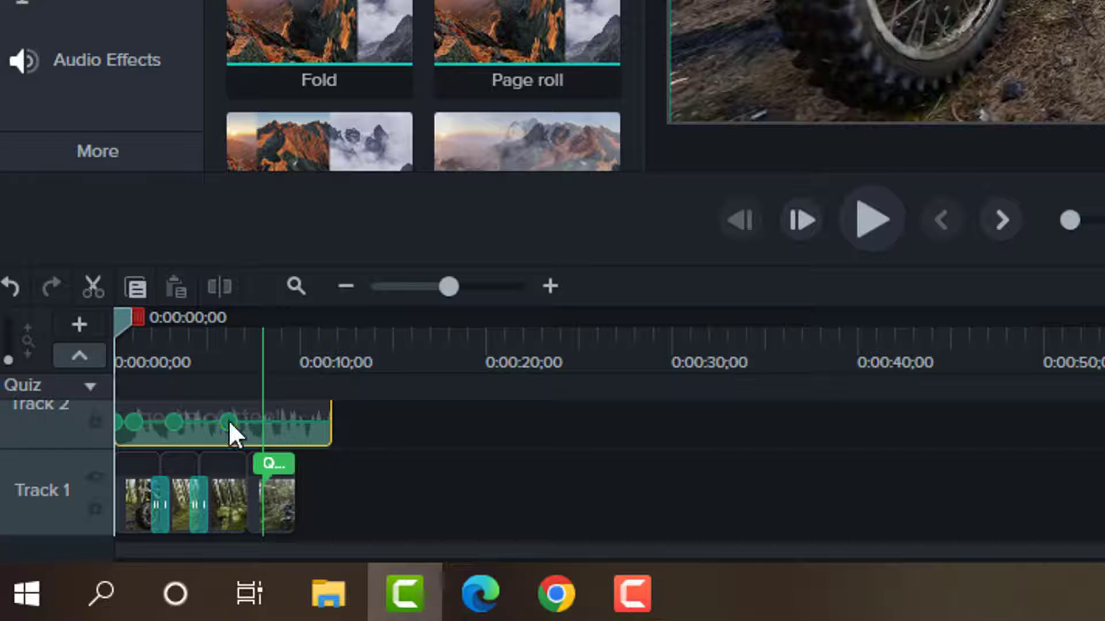
double_click(284, 422)
double_click(306, 422)
left_click_drag(154, 419, 267, 421)
Play the edited sequence to check the varying music level, lowering the computer's speaker volume partway through.
key("space")
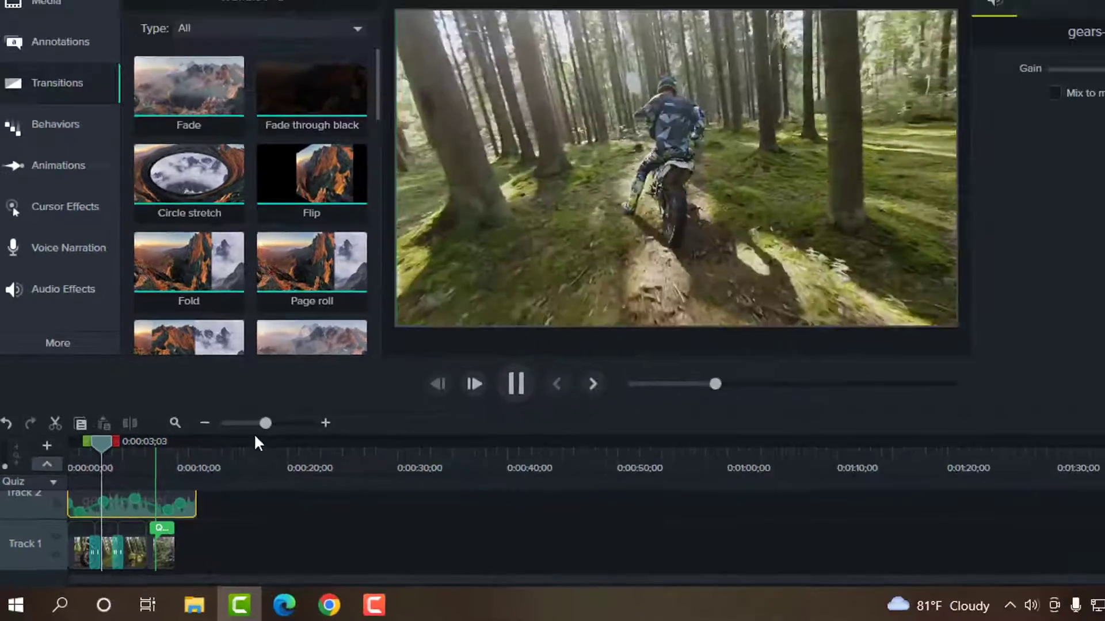
key("space")
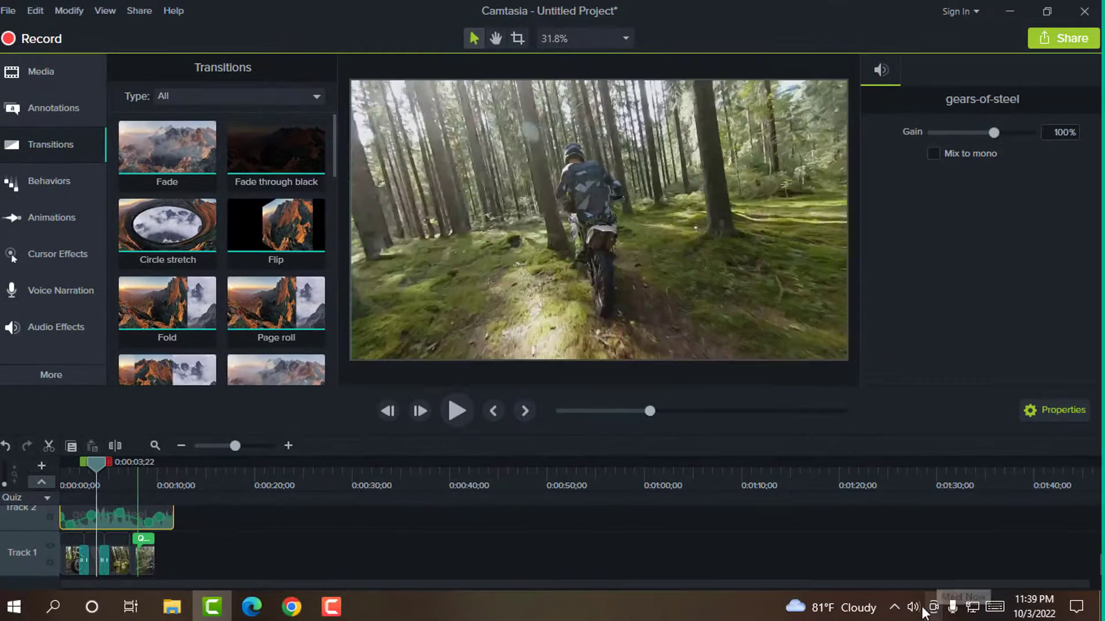
left_click(1031, 606)
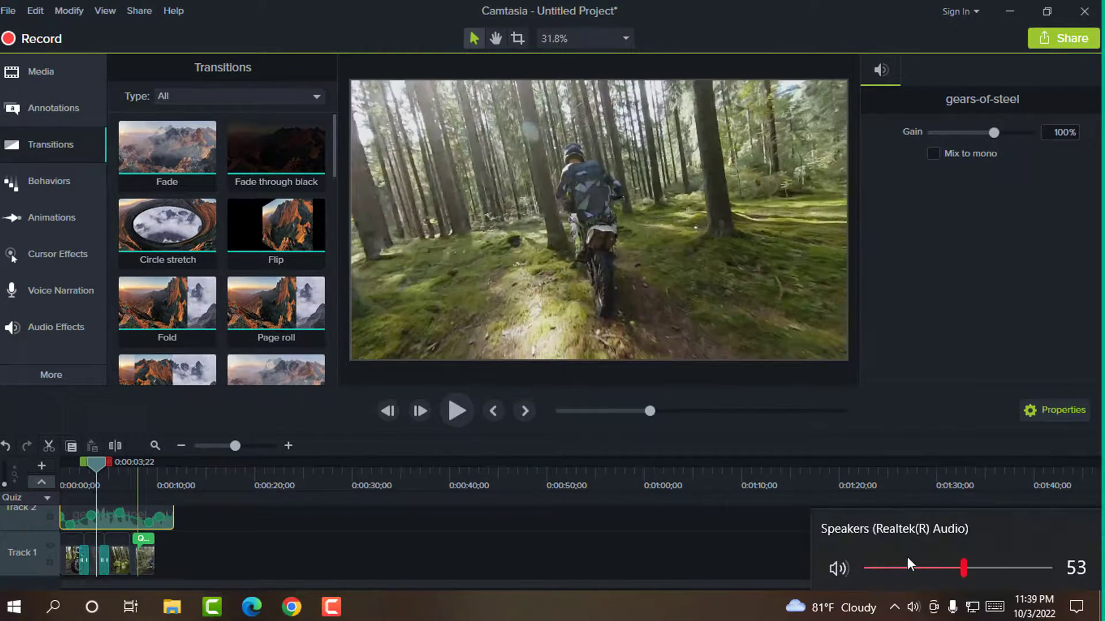
left_click(930, 568)
left_click(393, 557)
key("space")
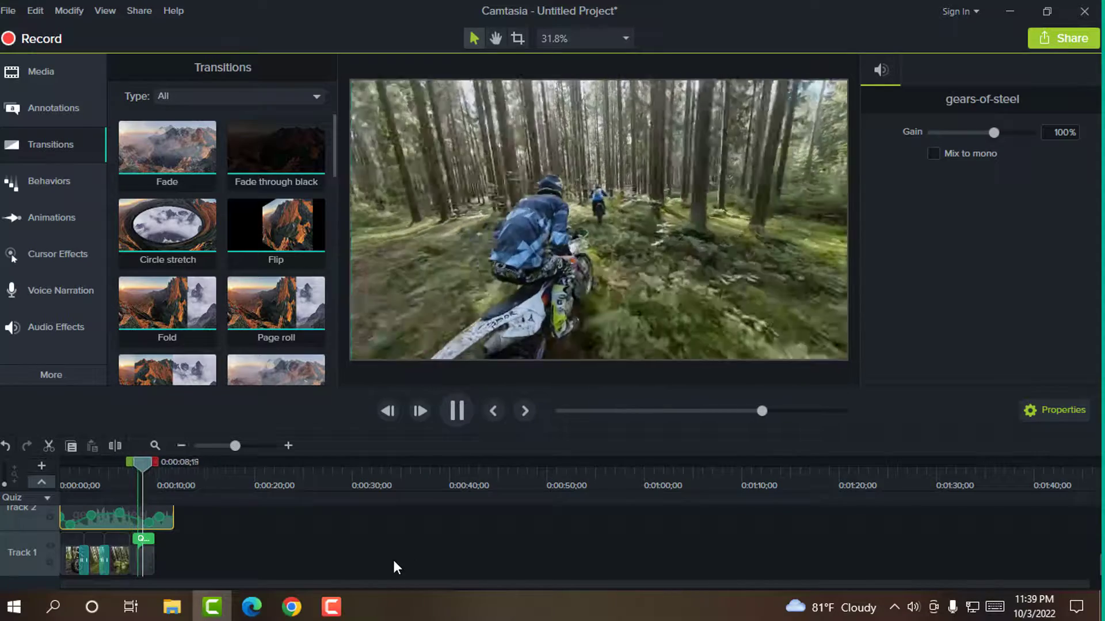
key("space")
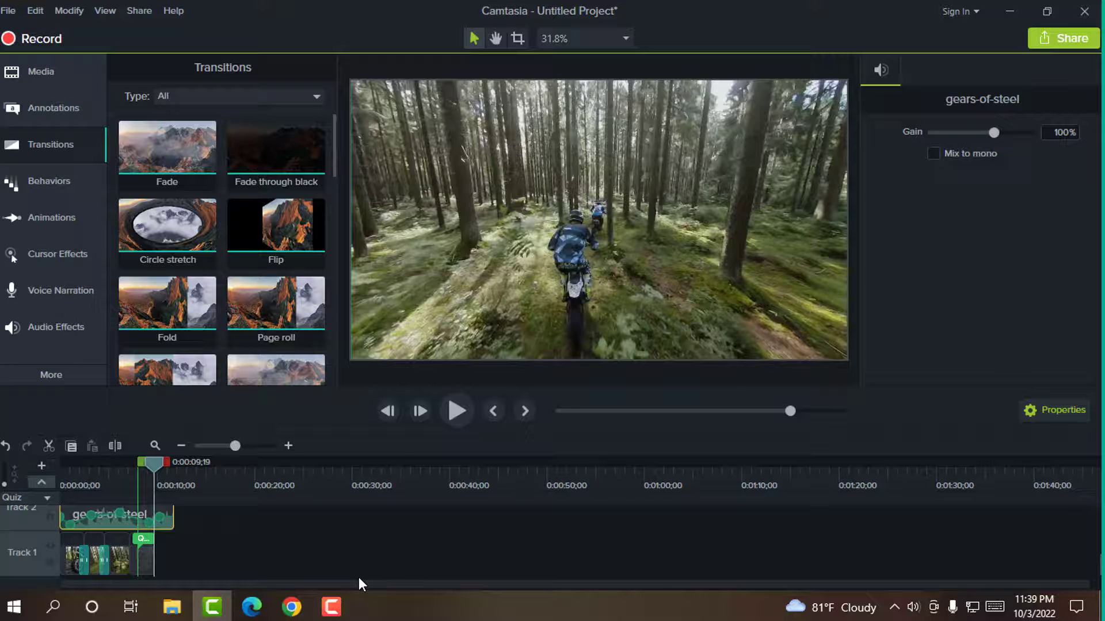
Look through the behaviors and cursor effects, and open the Zoom-n-Pan animation settings.
left_click(41, 180)
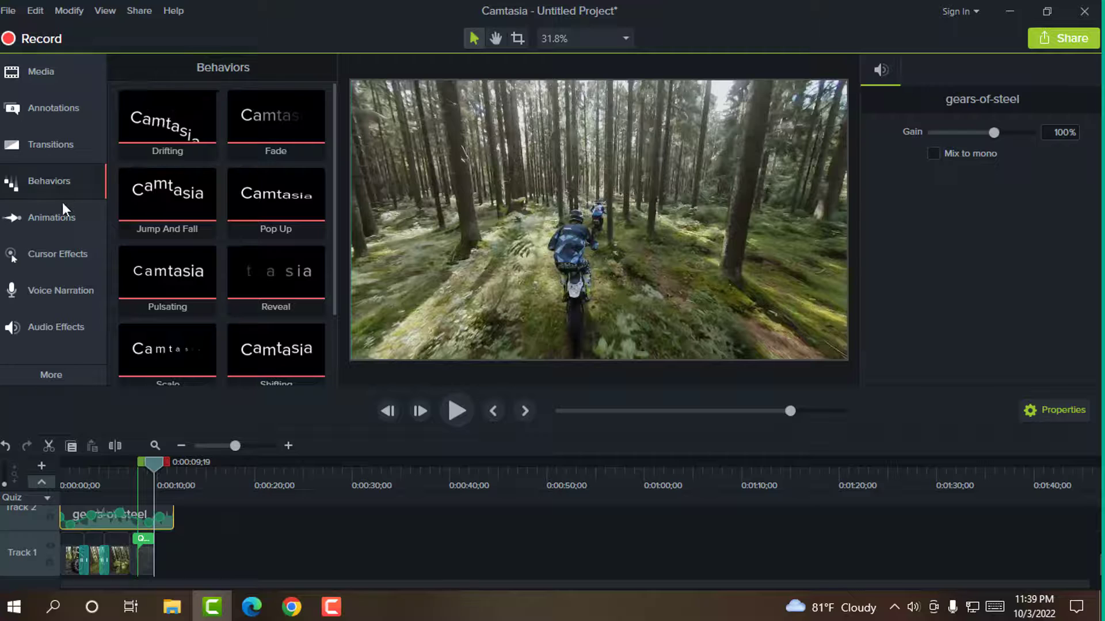
left_click(39, 224)
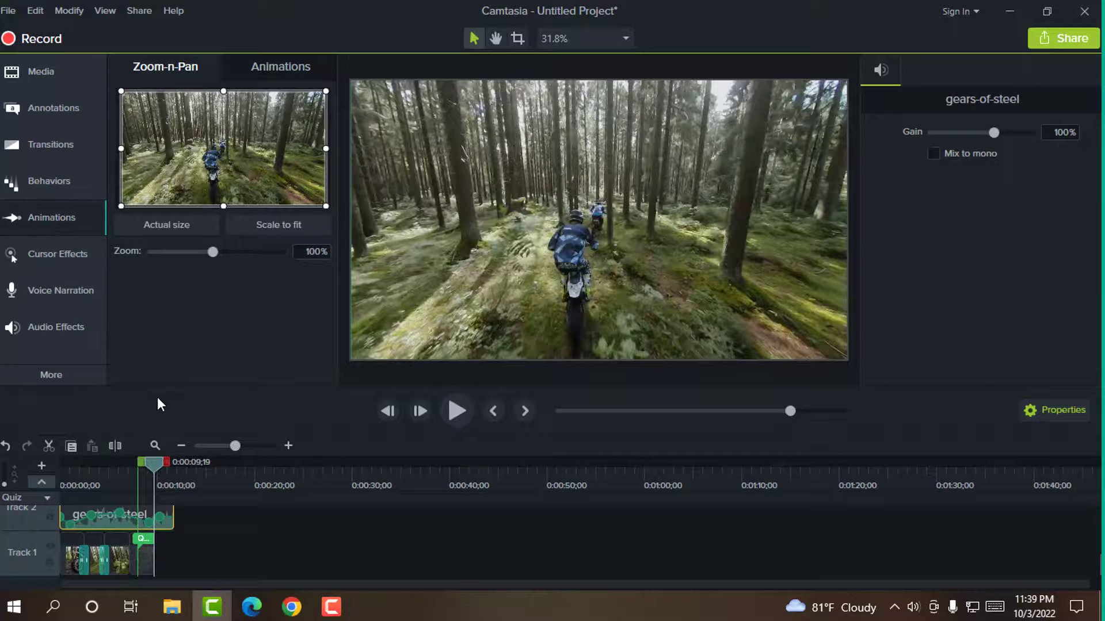
left_click(48, 253)
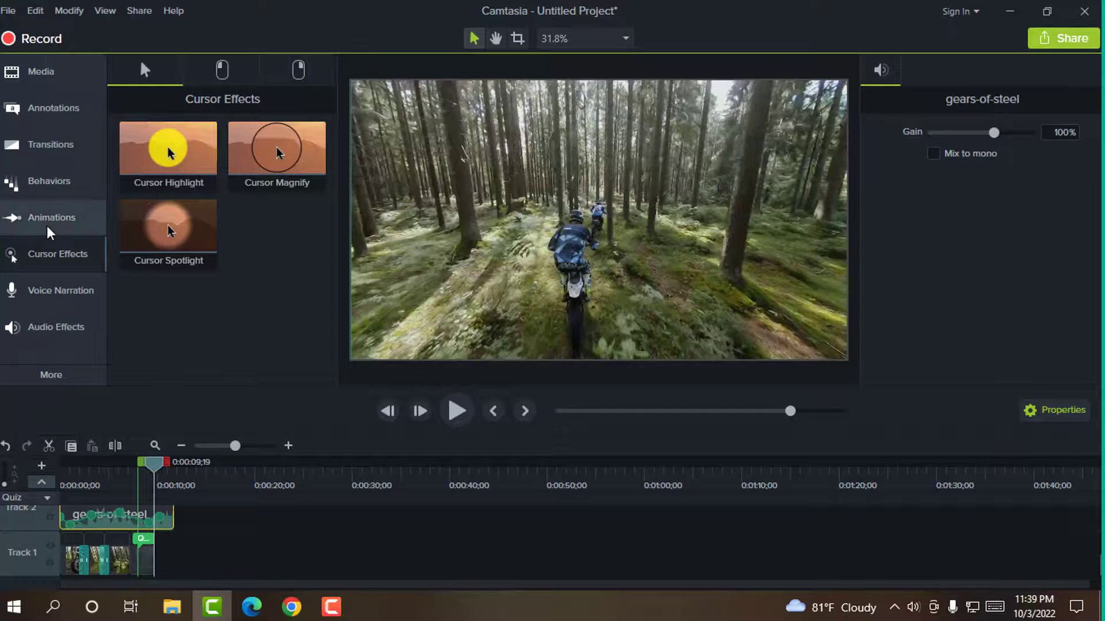
left_click(47, 221)
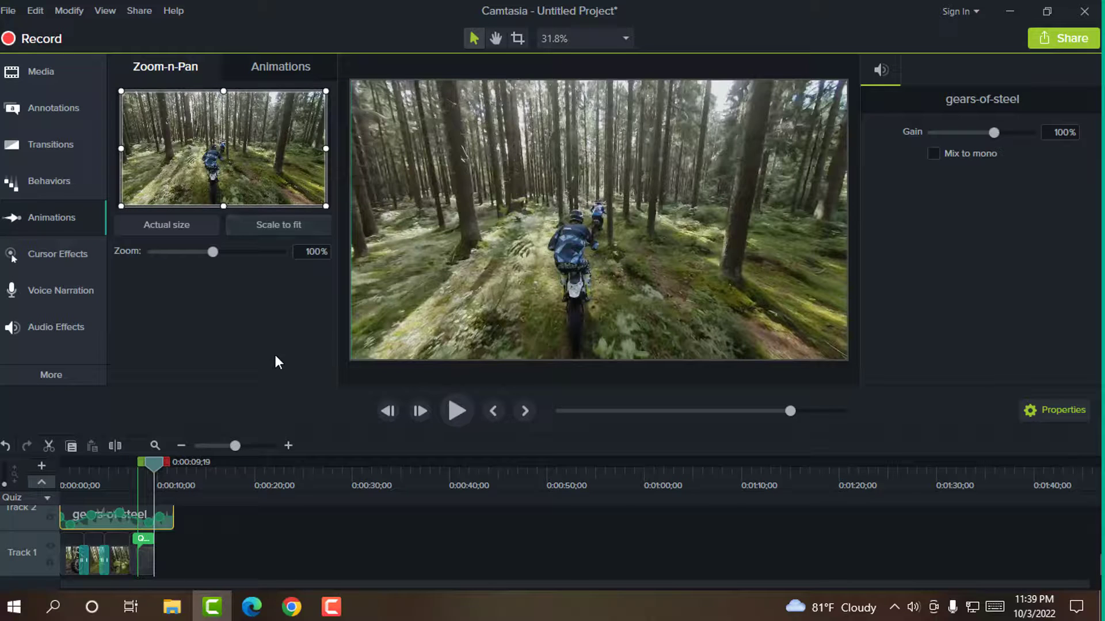